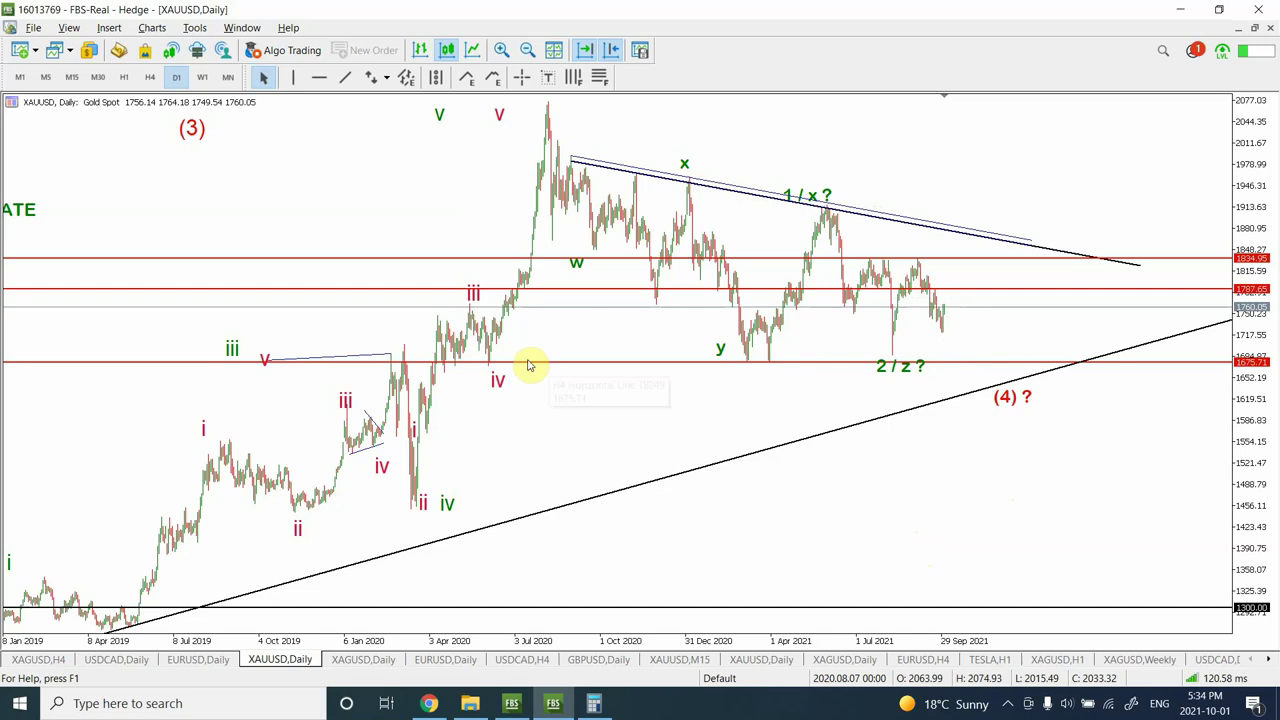
# Review the gold chart's wave structure on the weekly timeframe and return to the daily timeframe
pyautogui.click(202, 78)
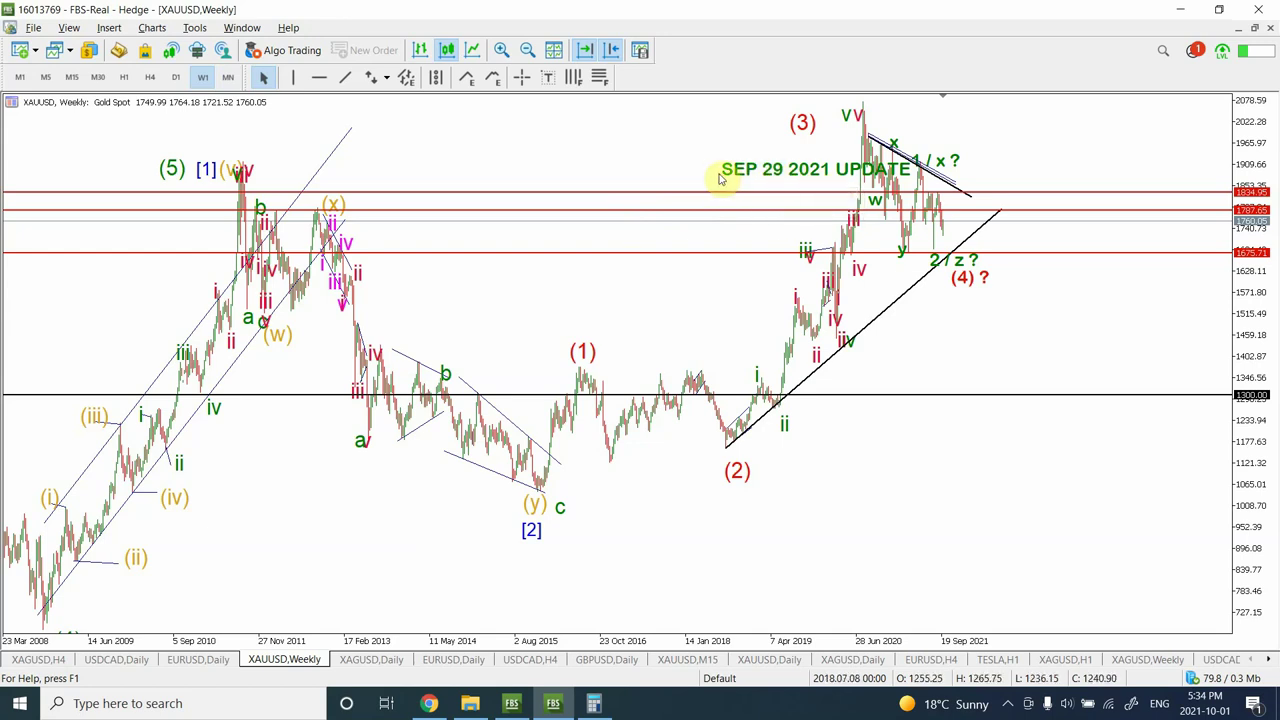
pyautogui.doubleClick(583, 193)
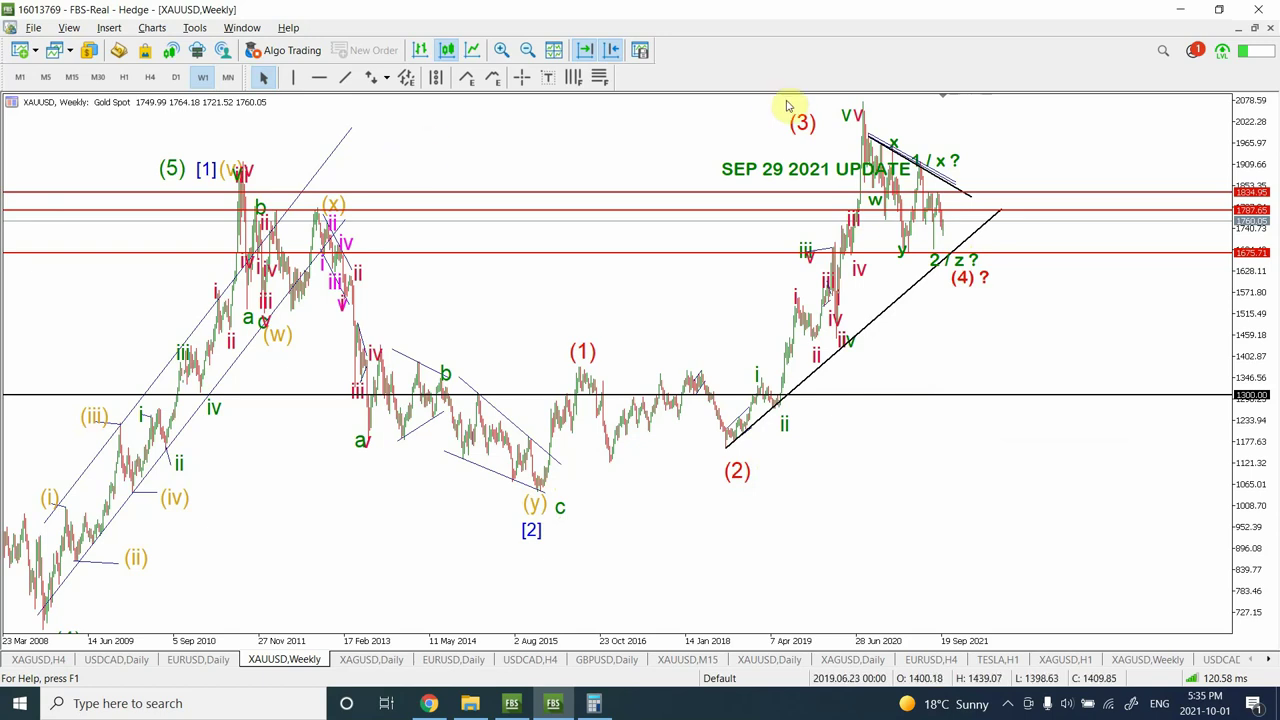
pyautogui.click(176, 77)
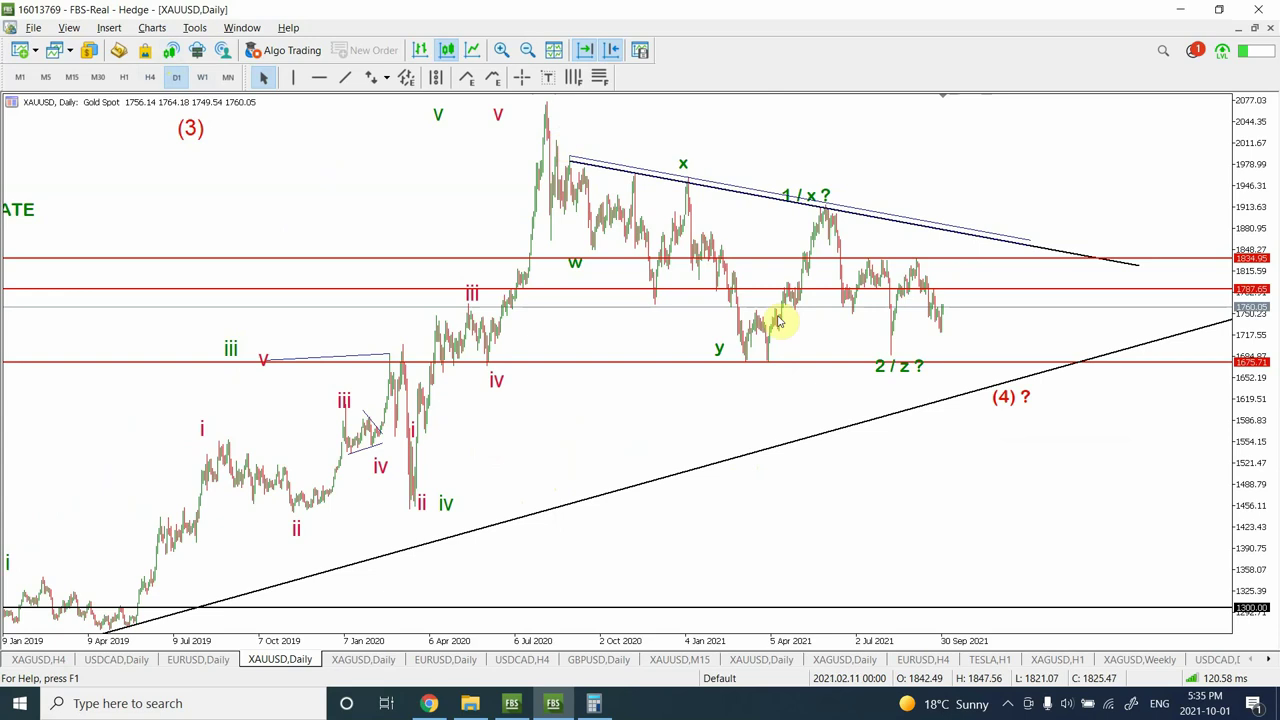
# Change the colour of the descending equidistant channel along the post-peak highs to Black
pyautogui.doubleClick(715, 185)
pyautogui.rightClick(715, 185)
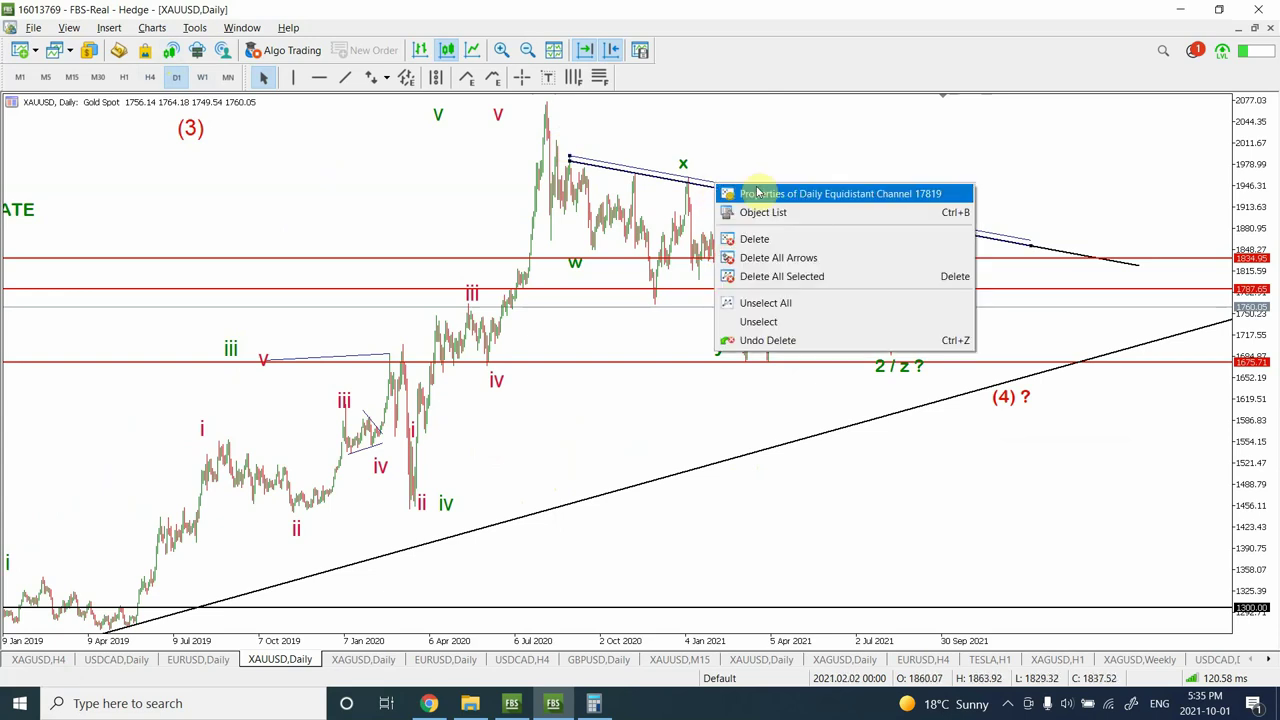
pyautogui.click(750, 191)
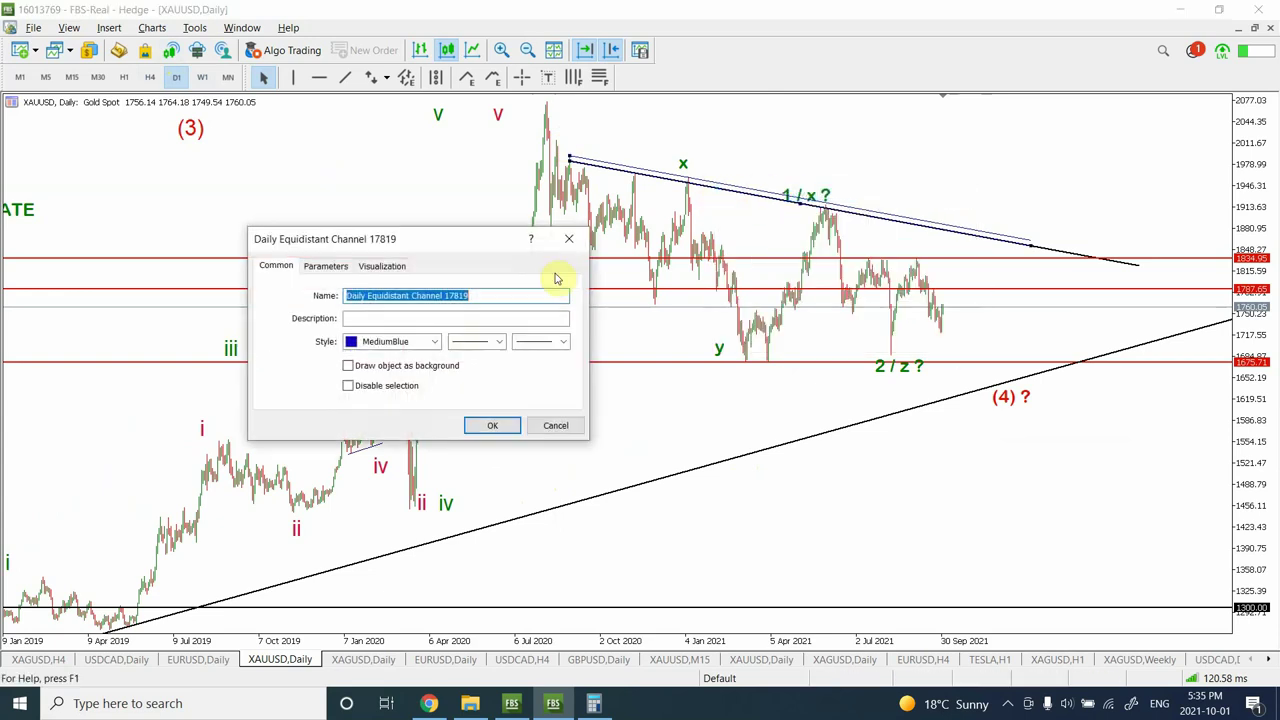
pyautogui.click(434, 341)
pyautogui.click(352, 381)
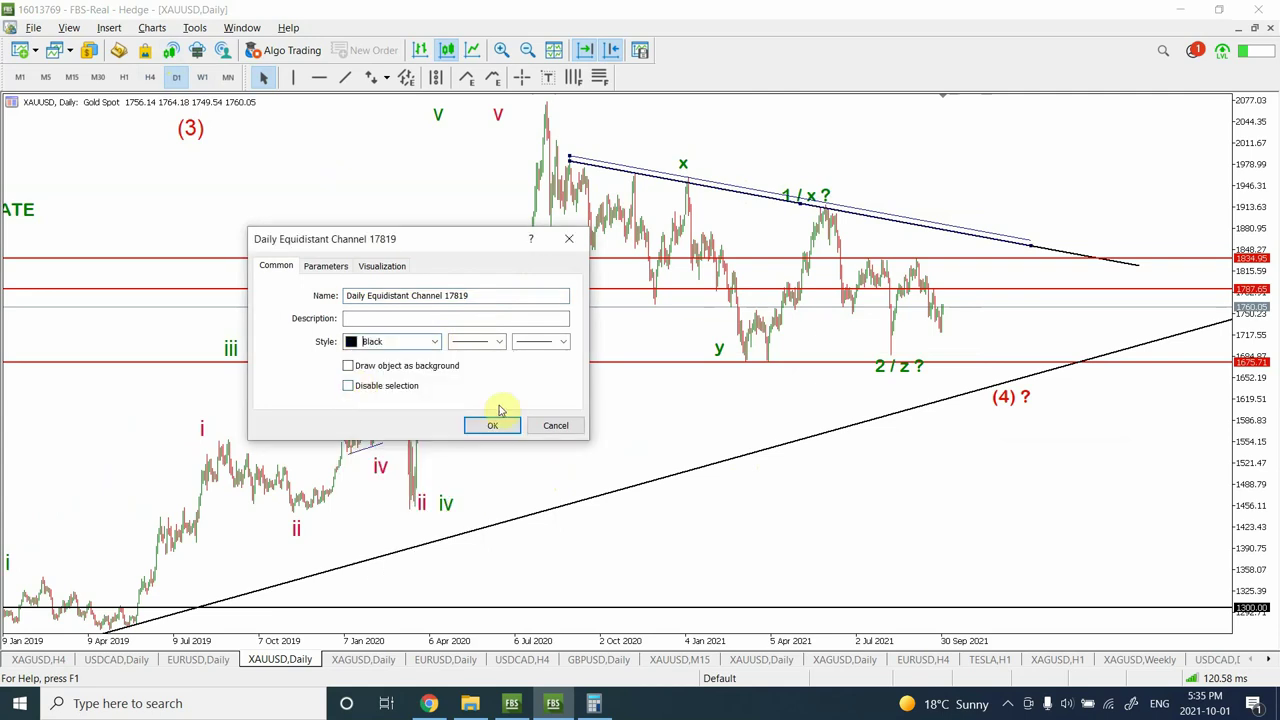
pyautogui.click(500, 425)
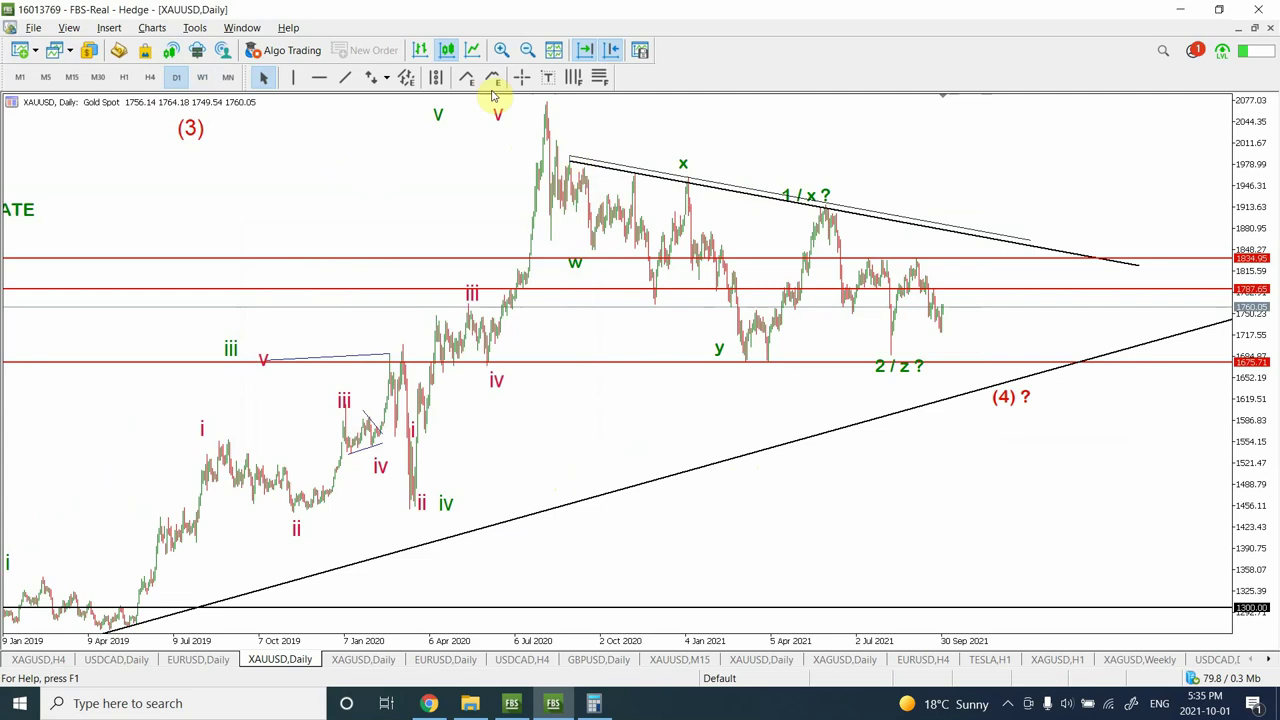
# Draw two short converging trendlines around the consolidation just after the August 2020 peak, one below its lows and one above its highs
pyautogui.click(345, 78)
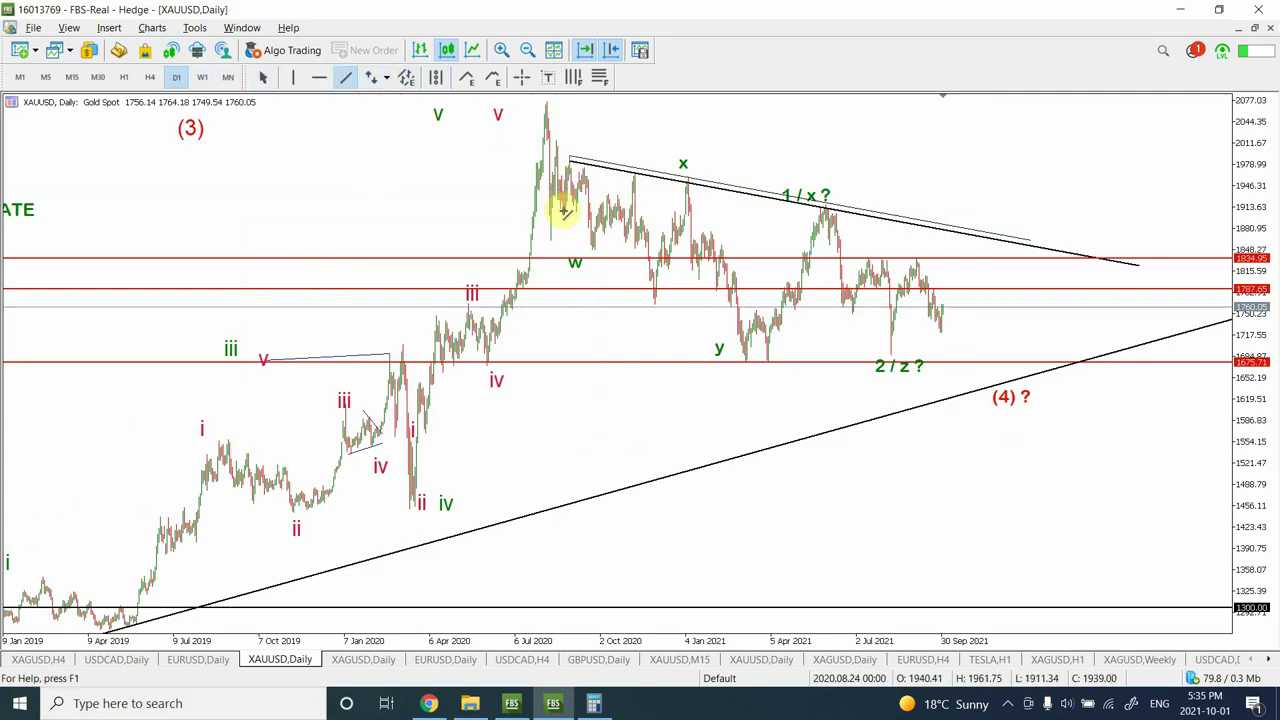
pyautogui.moveTo(564, 213); pyautogui.dragTo(583, 207)
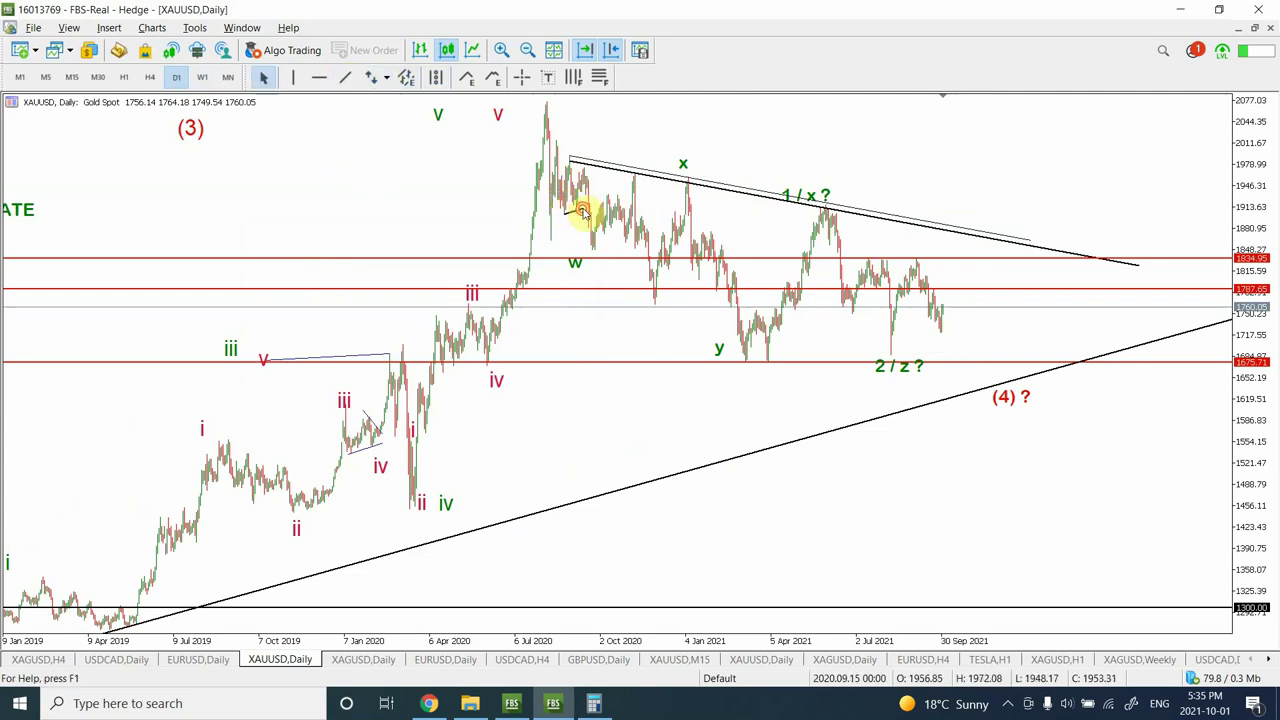
pyautogui.click(345, 78)
pyautogui.moveTo(557, 142); pyautogui.dragTo(588, 174)
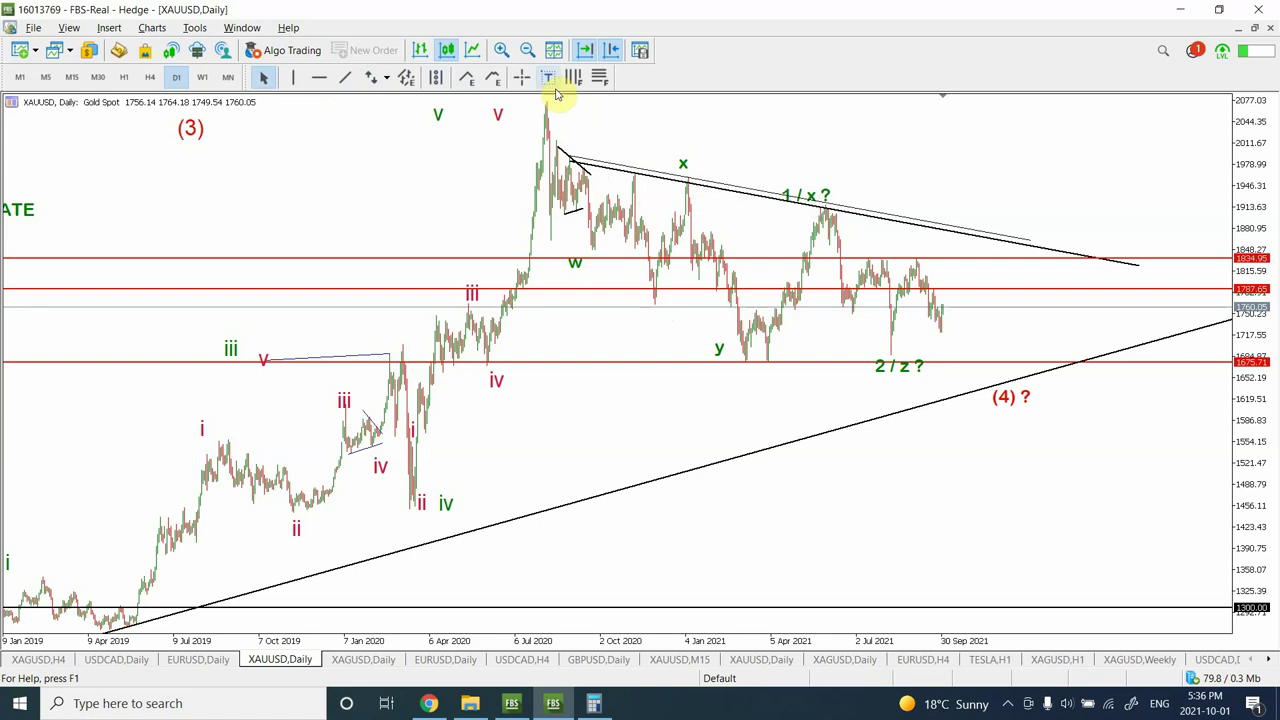
# Place an Elliott corrective wave with A, B and C on the swings between wave w and the first wave x
pyautogui.click(466, 77)
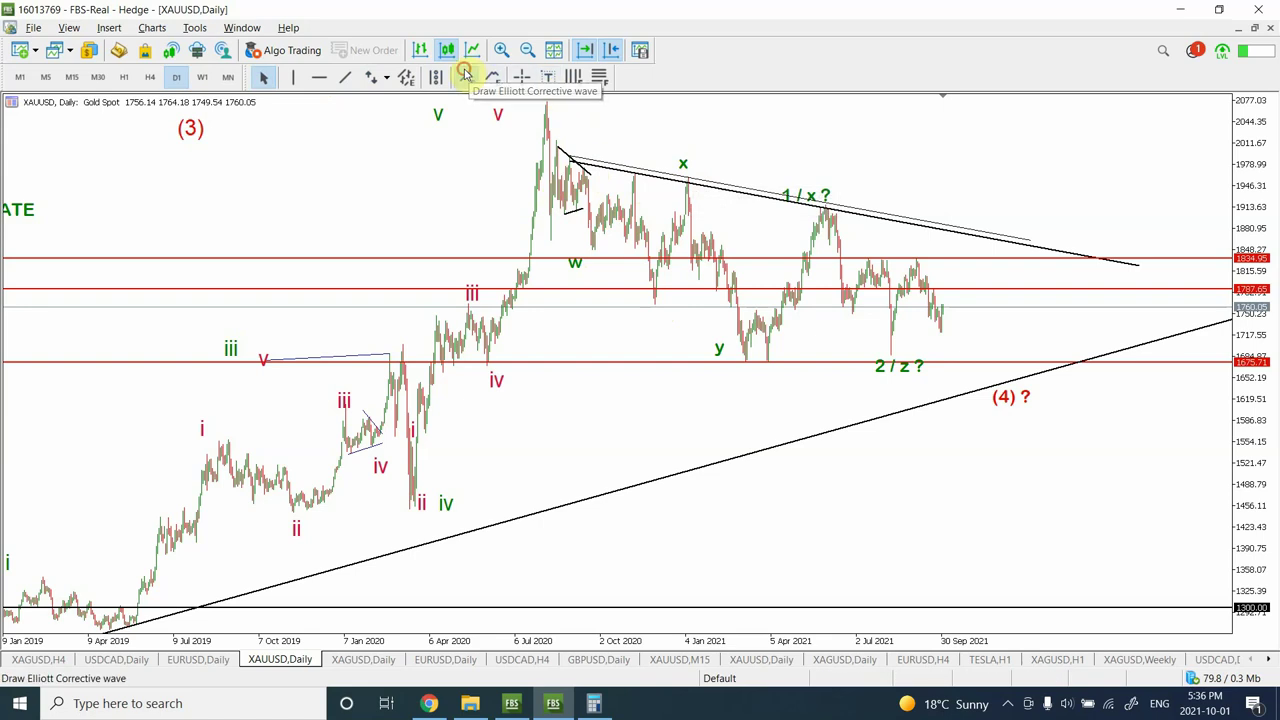
pyautogui.click(628, 177)
pyautogui.click(648, 302)
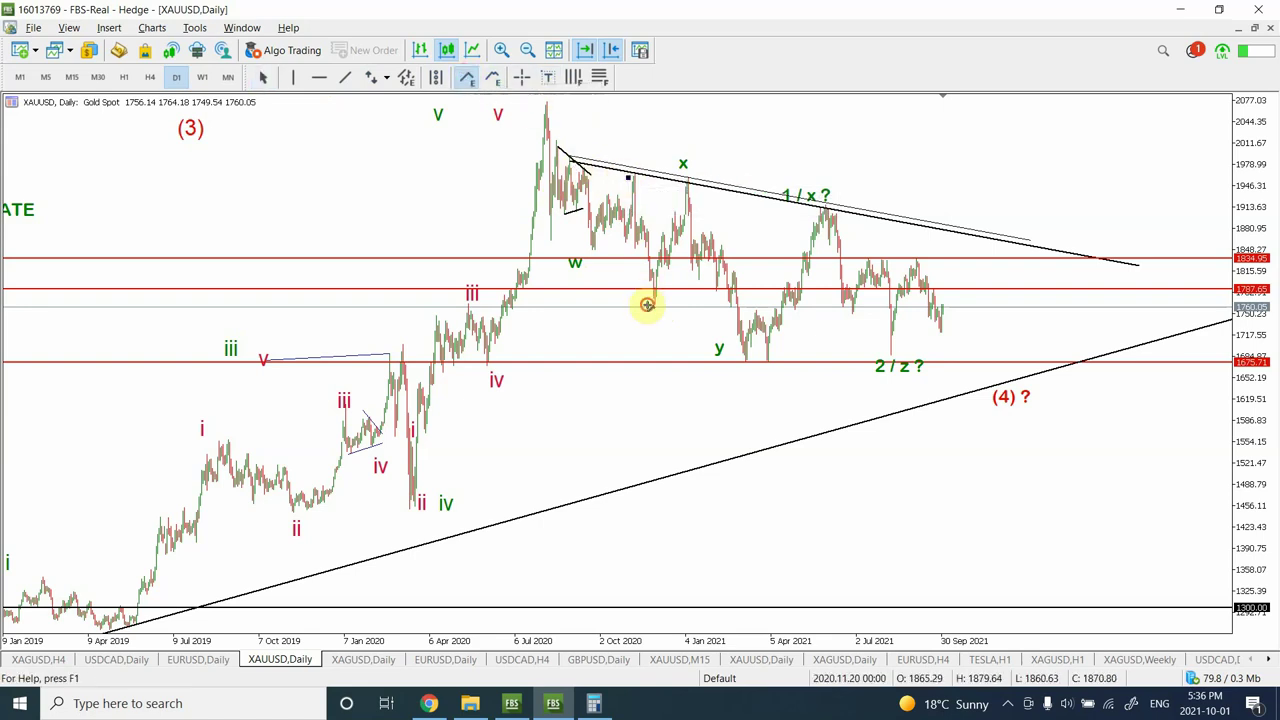
pyautogui.click(677, 186)
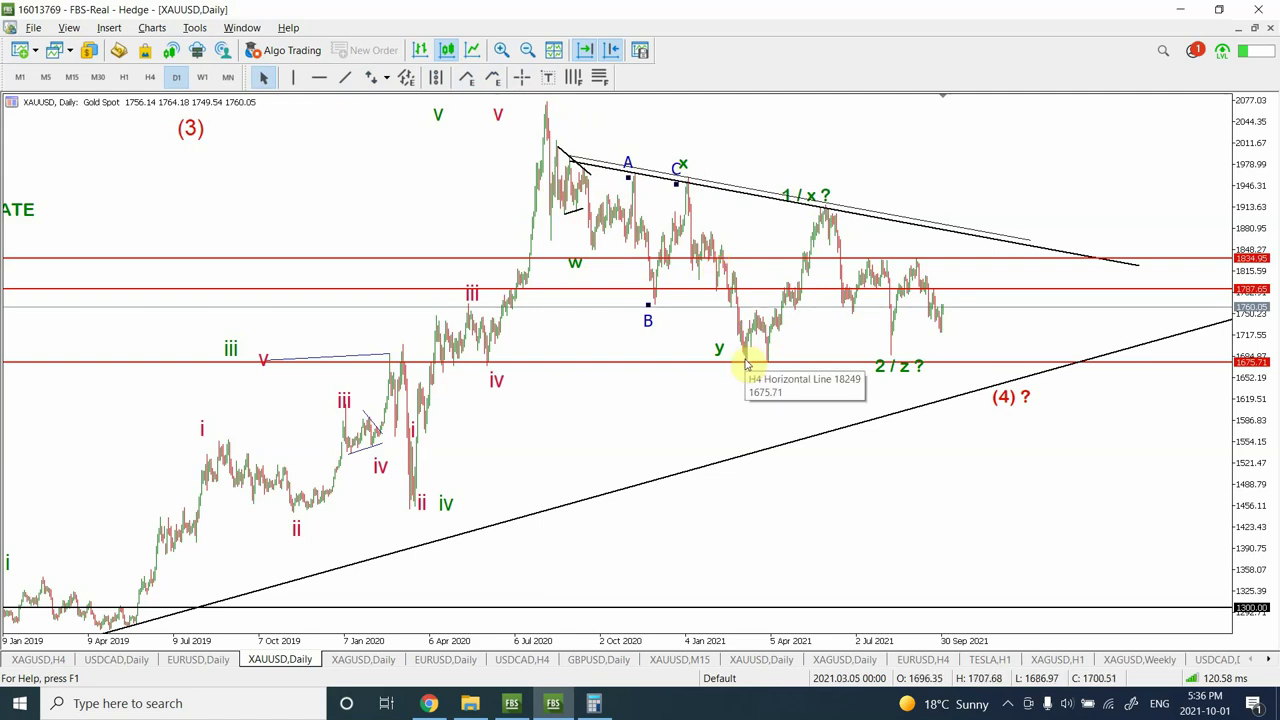
# Change the green "1 / x ?" text label at the mid-2021 high to read "x"
pyautogui.doubleClick(813, 197)
pyautogui.rightClick(815, 195)
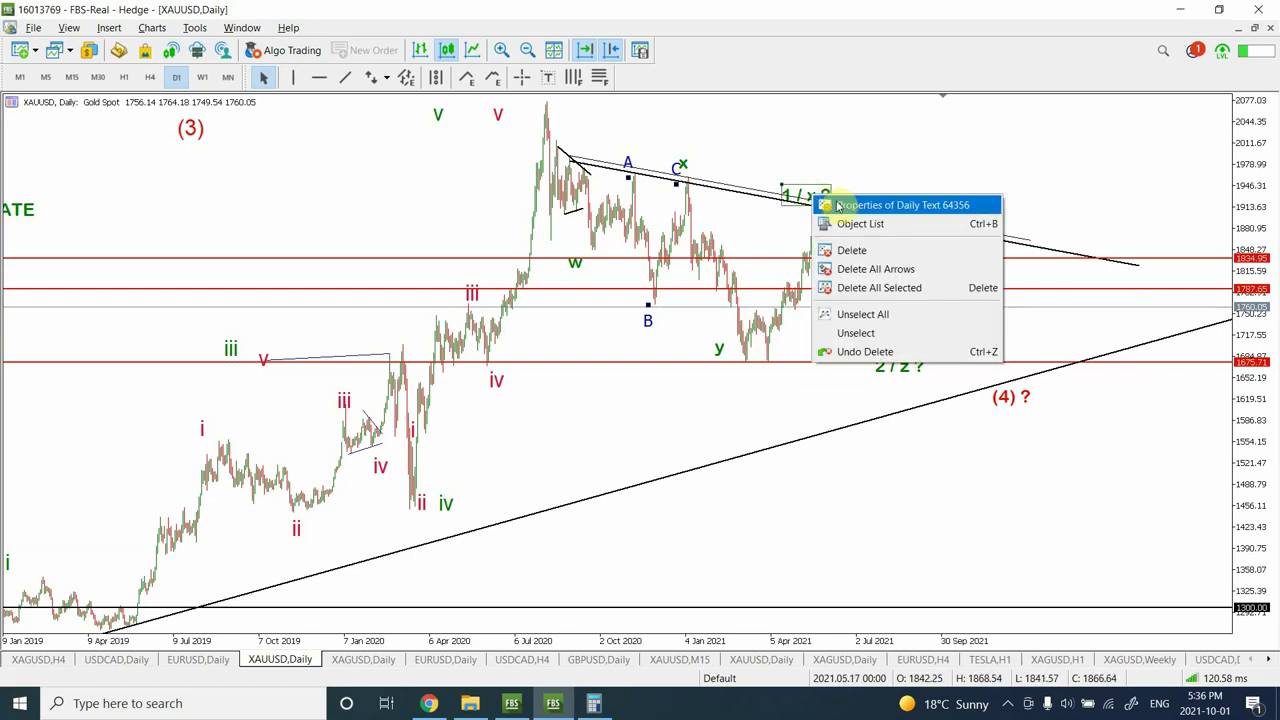
pyautogui.click(838, 199)
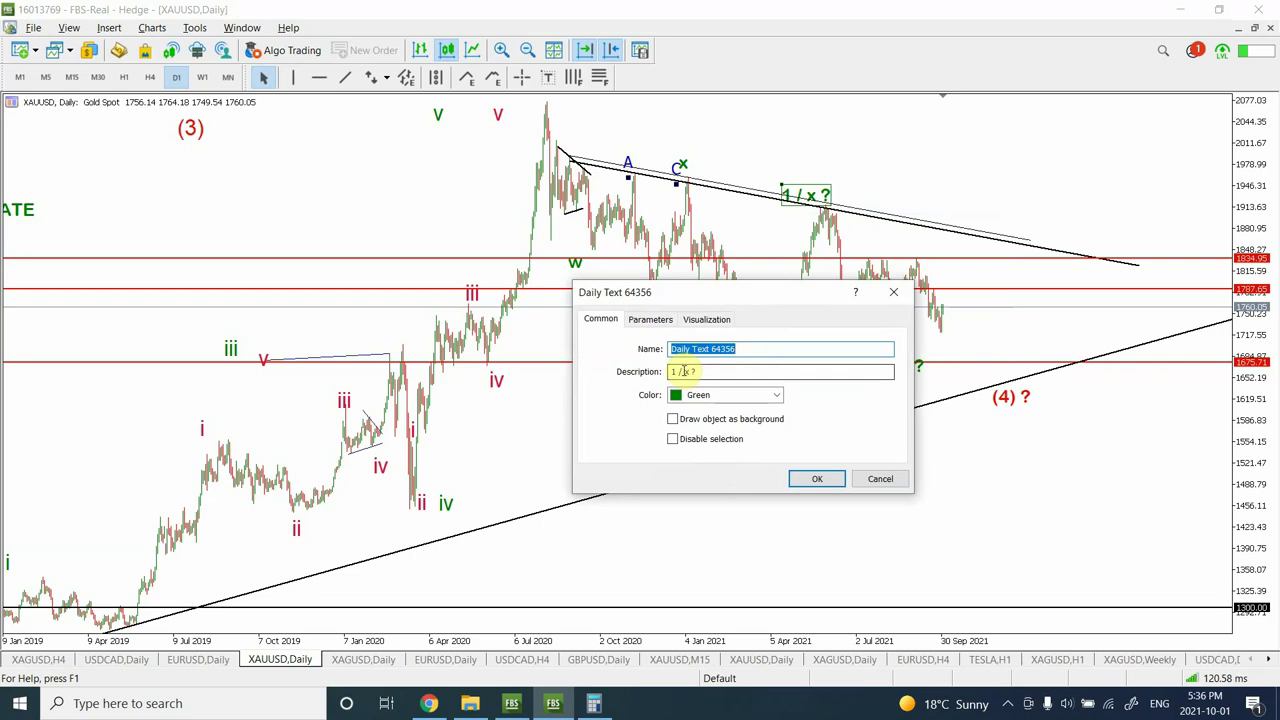
pyautogui.click(684, 371)
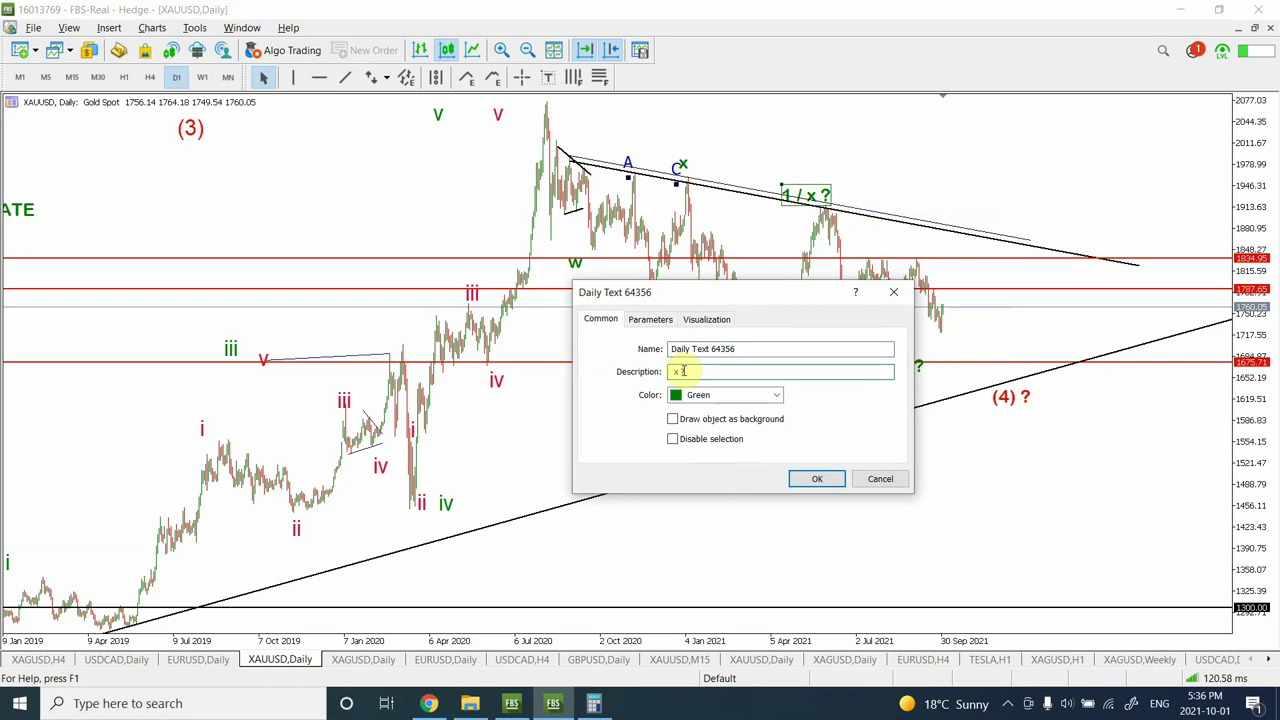
pyautogui.click(815, 481)
pyautogui.click(789, 193)
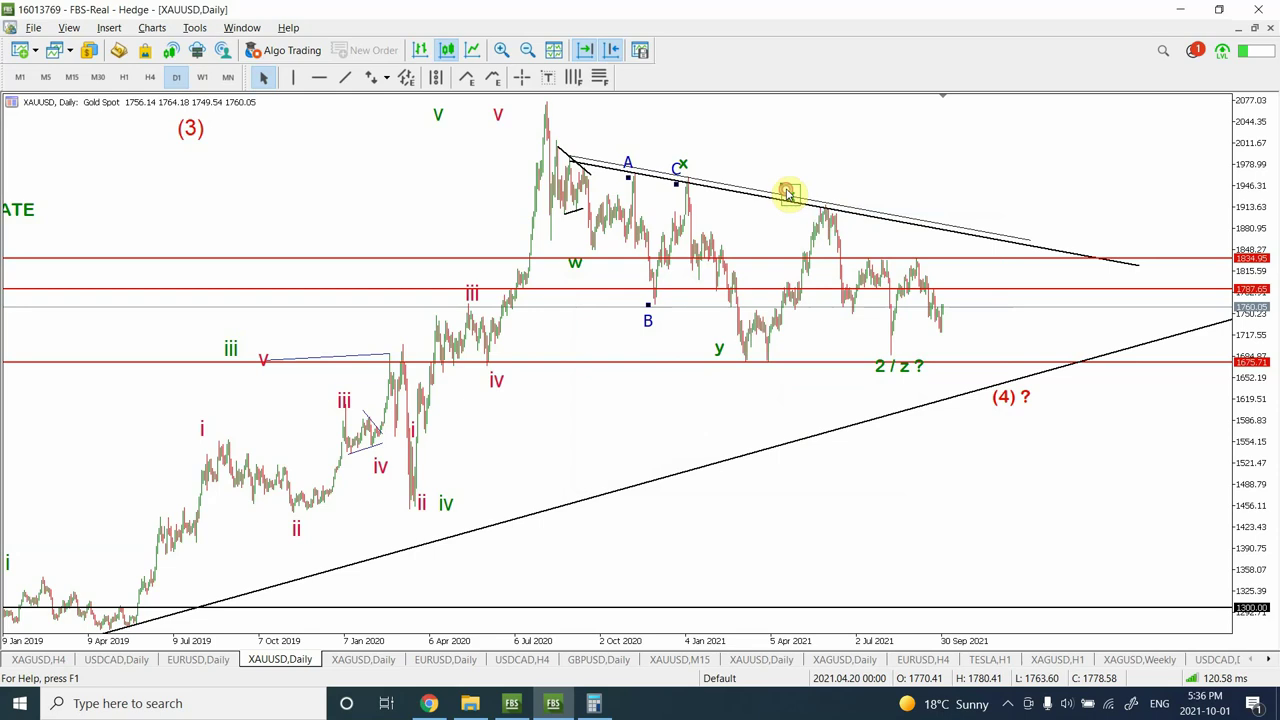
# Change the green "2 / z ?" text label to "z" and position it just below the August 2021 low
pyautogui.moveTo(897, 307)
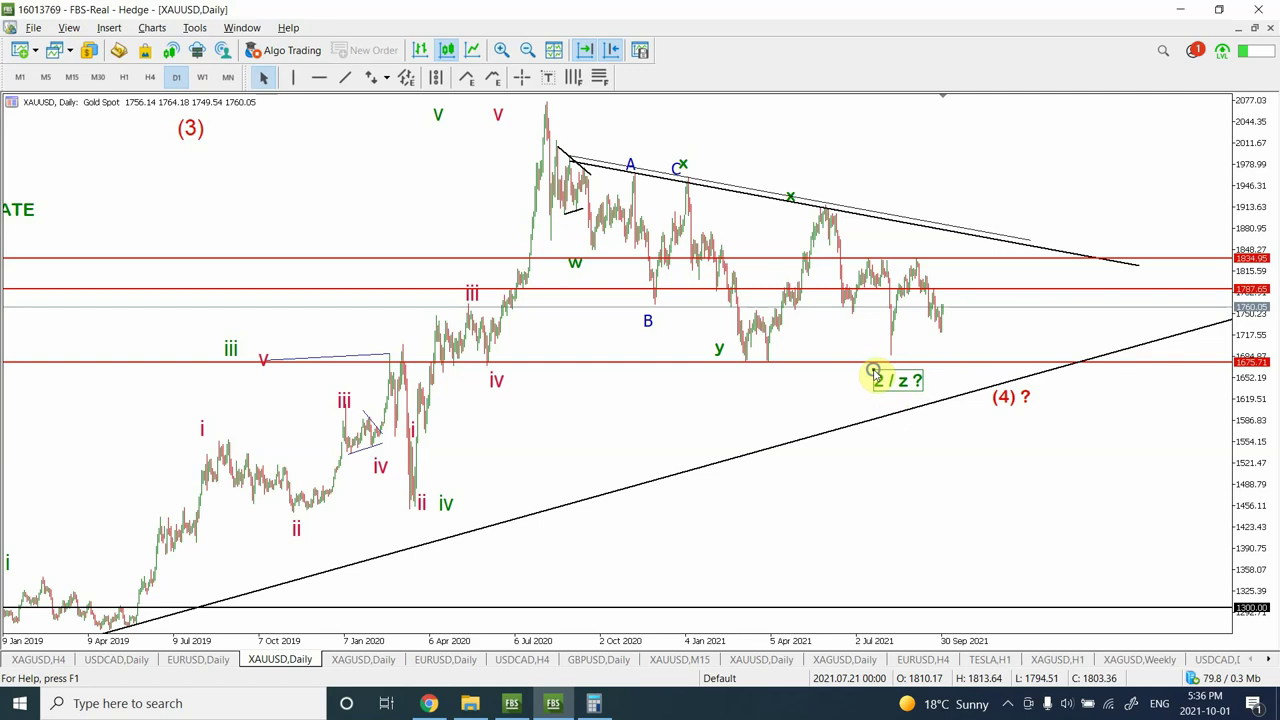
pyautogui.rightClick(876, 371)
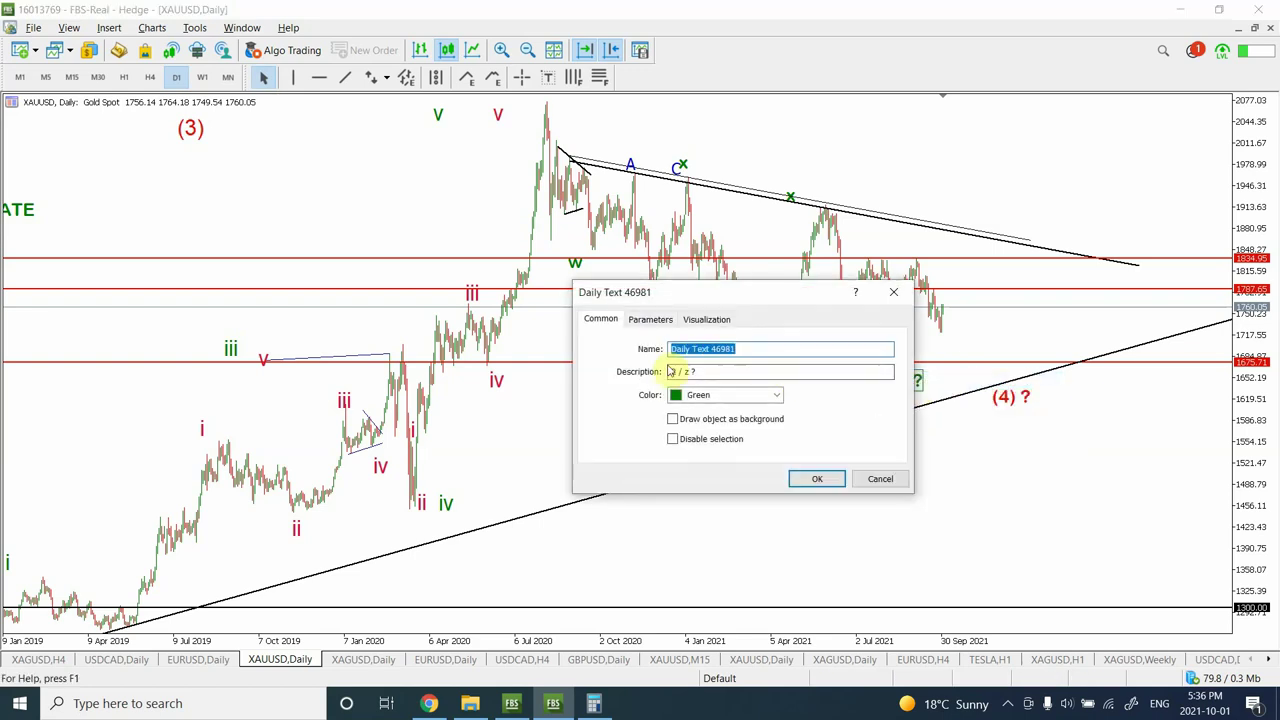
pyautogui.click(683, 371)
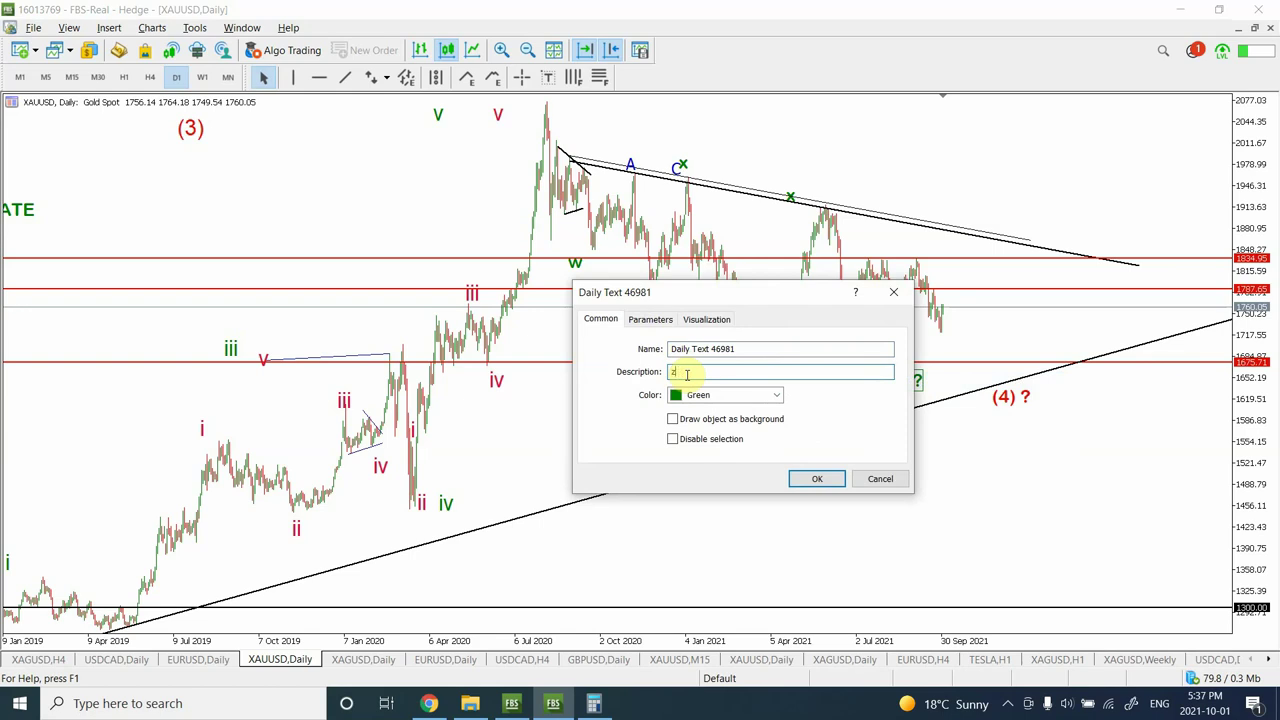
pyautogui.click(810, 483)
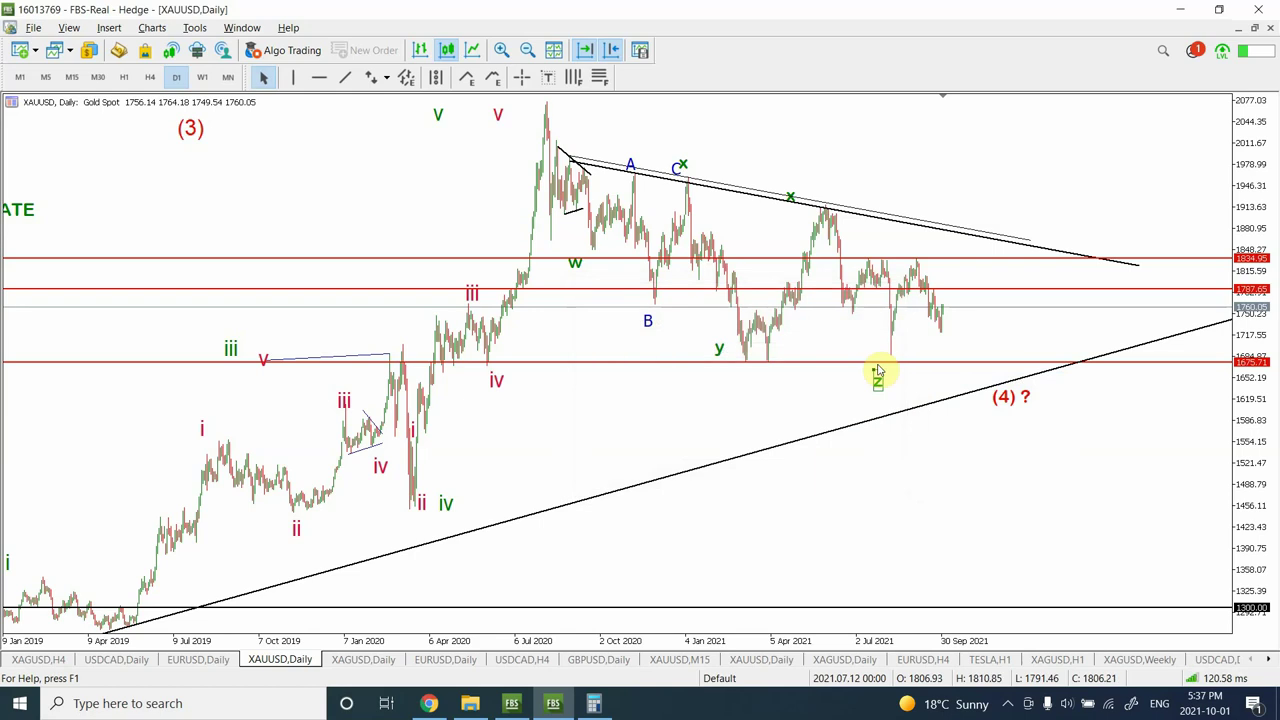
pyautogui.click(873, 377)
pyautogui.moveTo(868, 369); pyautogui.dragTo(882, 376)
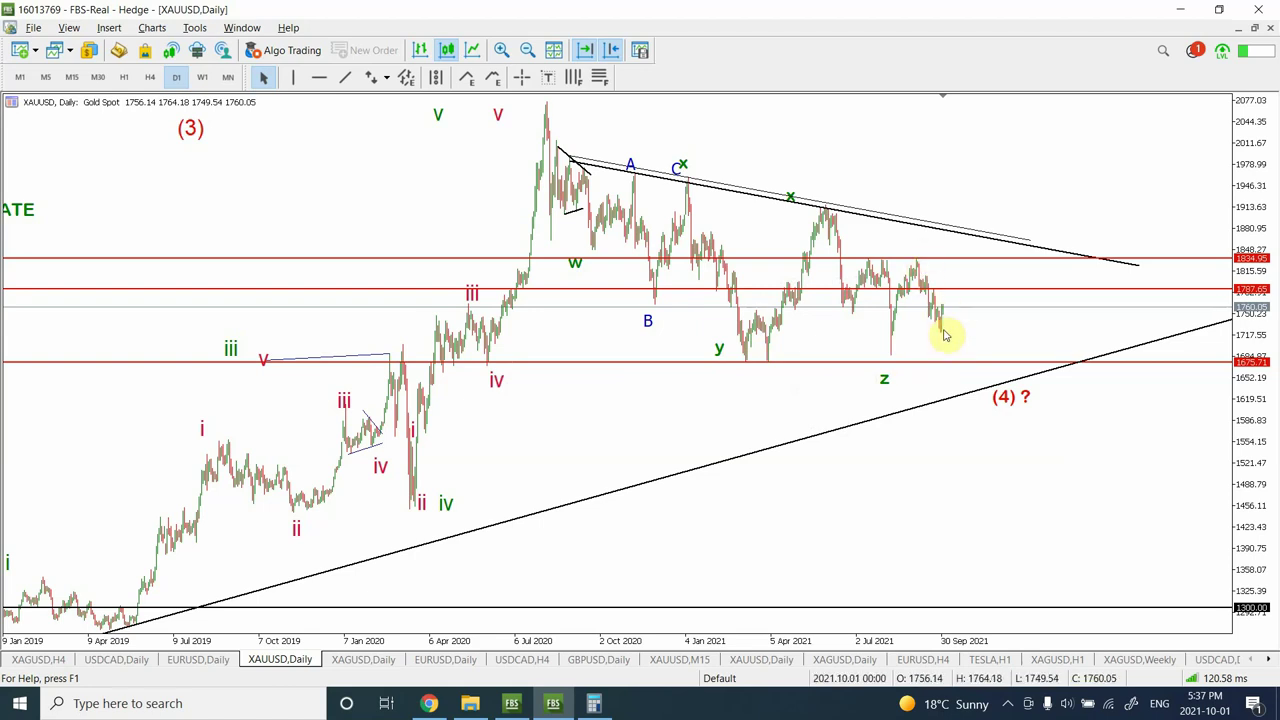
# Check the chart on the H4 timeframe, return to daily and delete the horizontal line at 1787.65
pyautogui.click(151, 78)
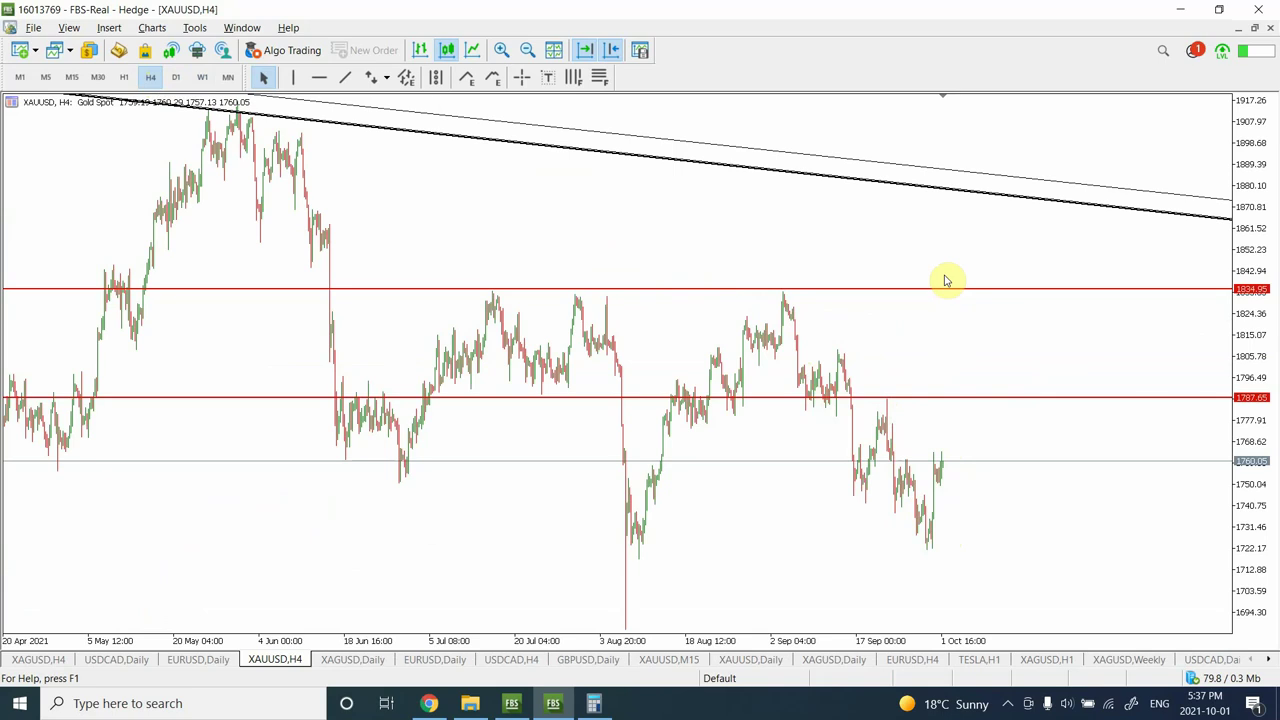
pyautogui.click(177, 79)
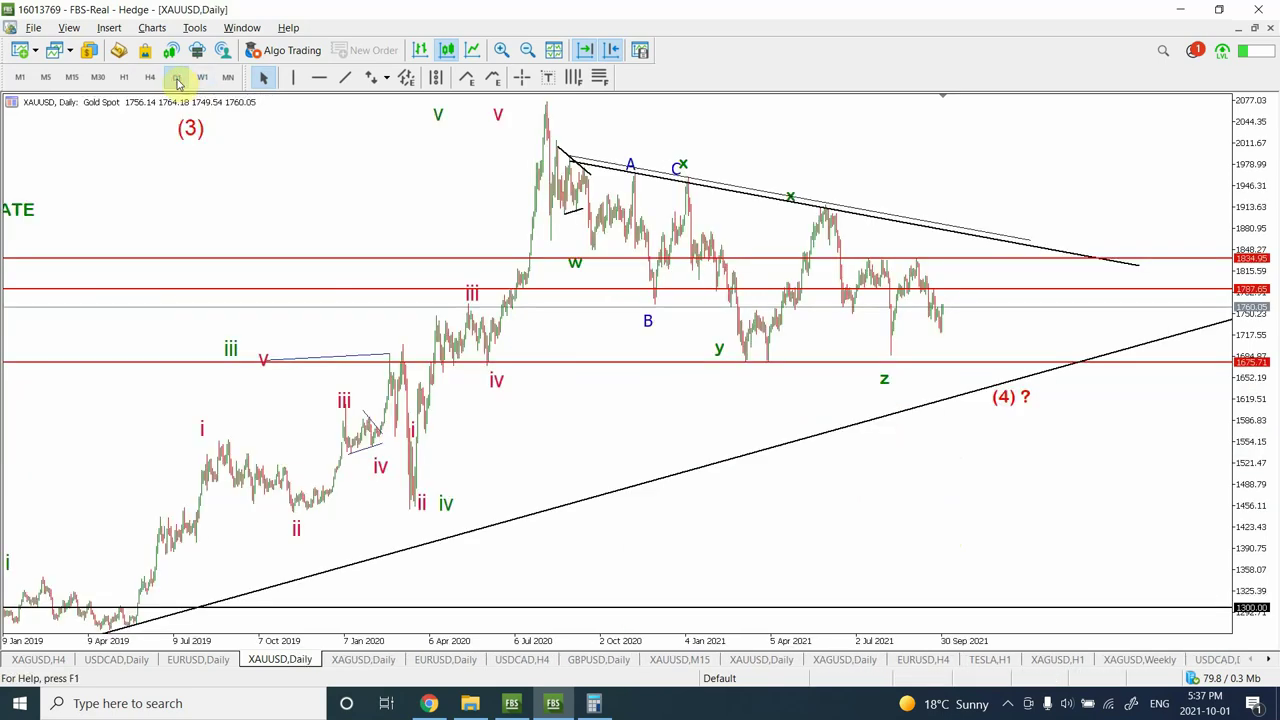
pyautogui.click(962, 290)
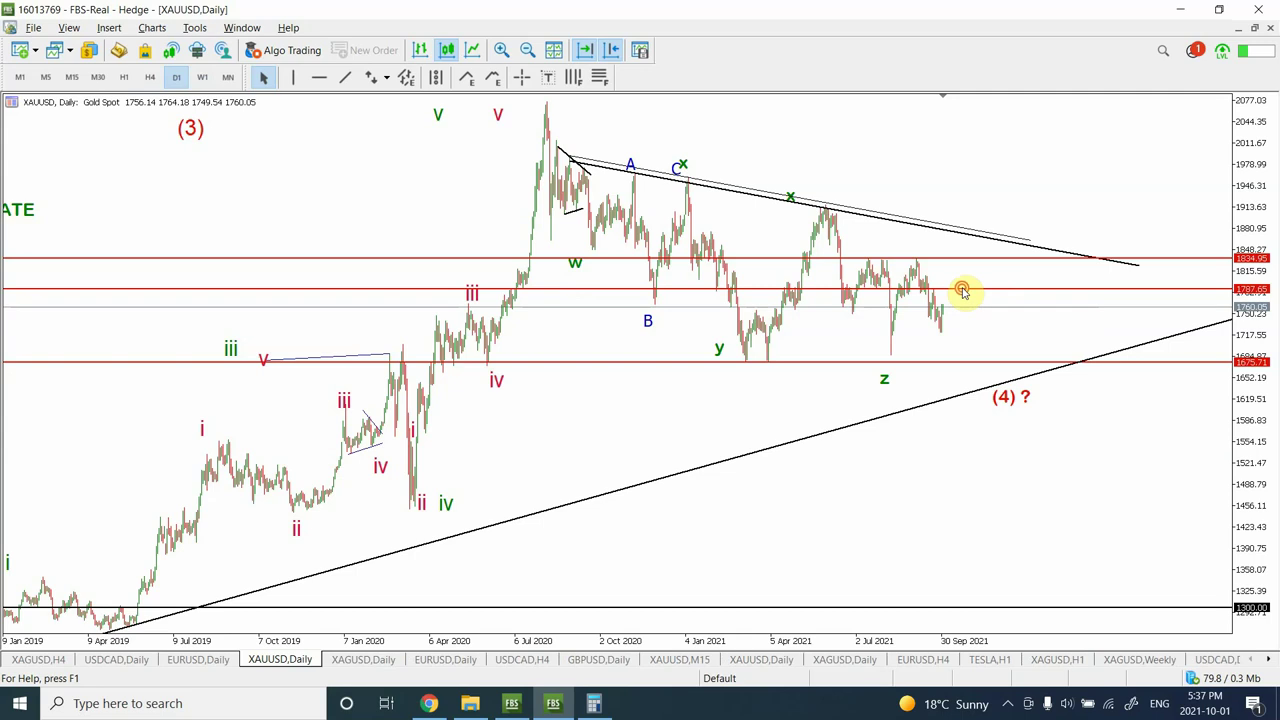
pyautogui.press('Delete')
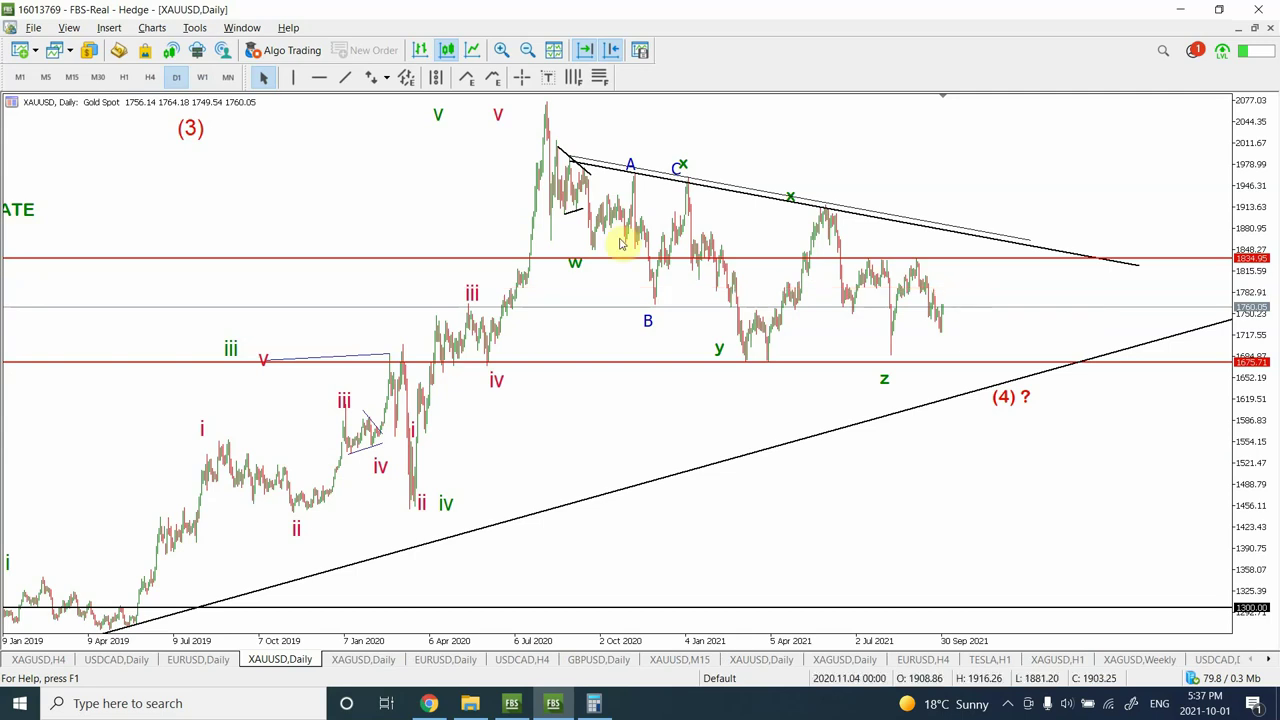
# Draw a trendline along the descending channel's upper boundary from about 1992 to about 1854, extending past the channel's end
pyautogui.click(503, 50)
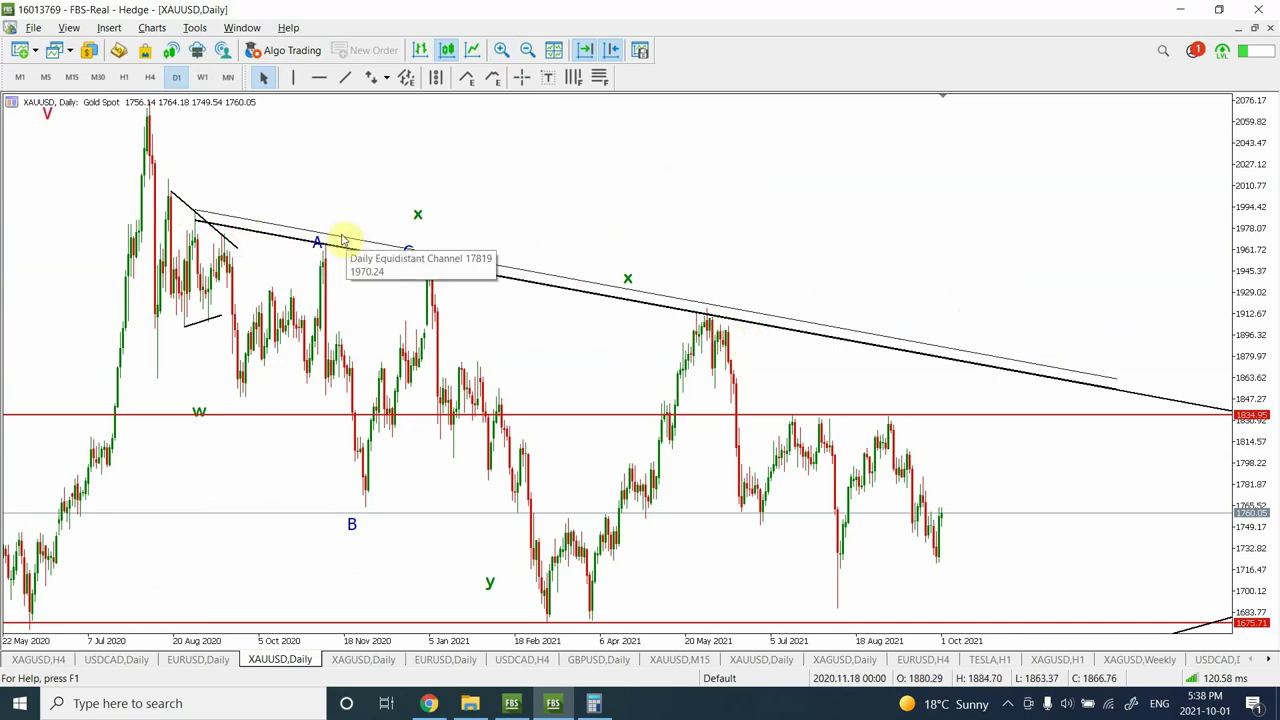
pyautogui.click(345, 78)
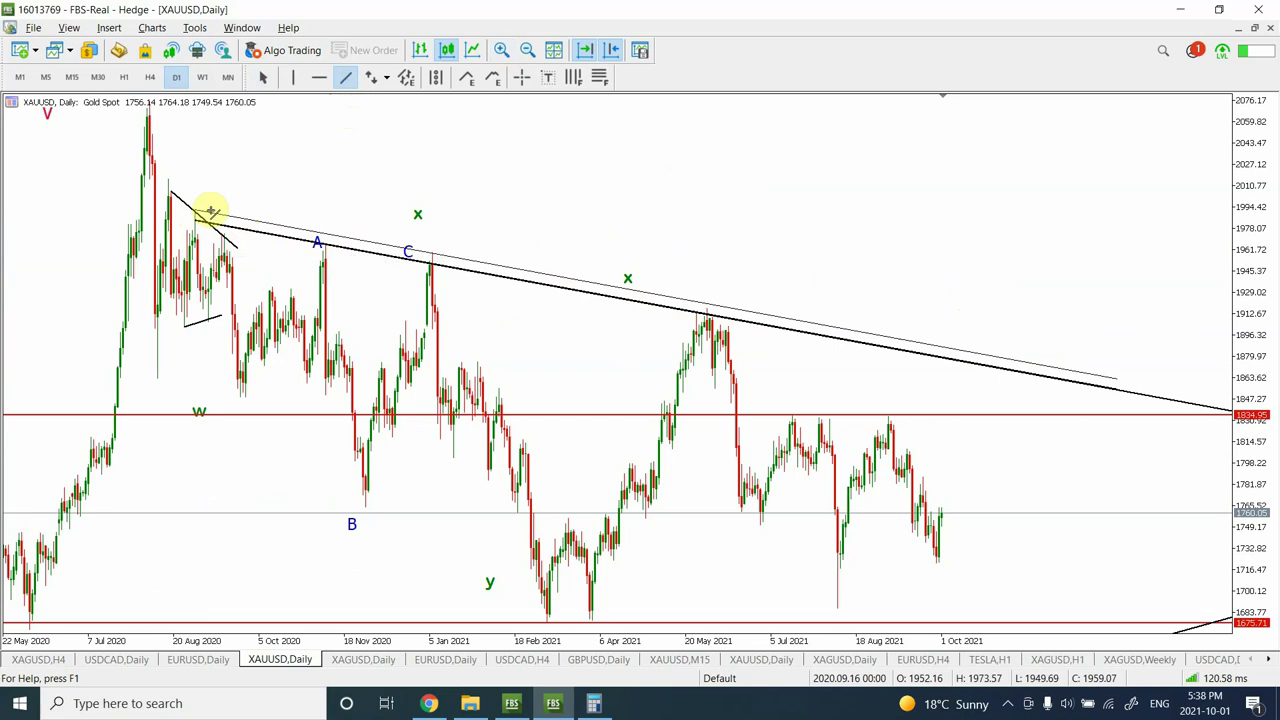
pyautogui.moveTo(193, 210); pyautogui.dragTo(1188, 395)
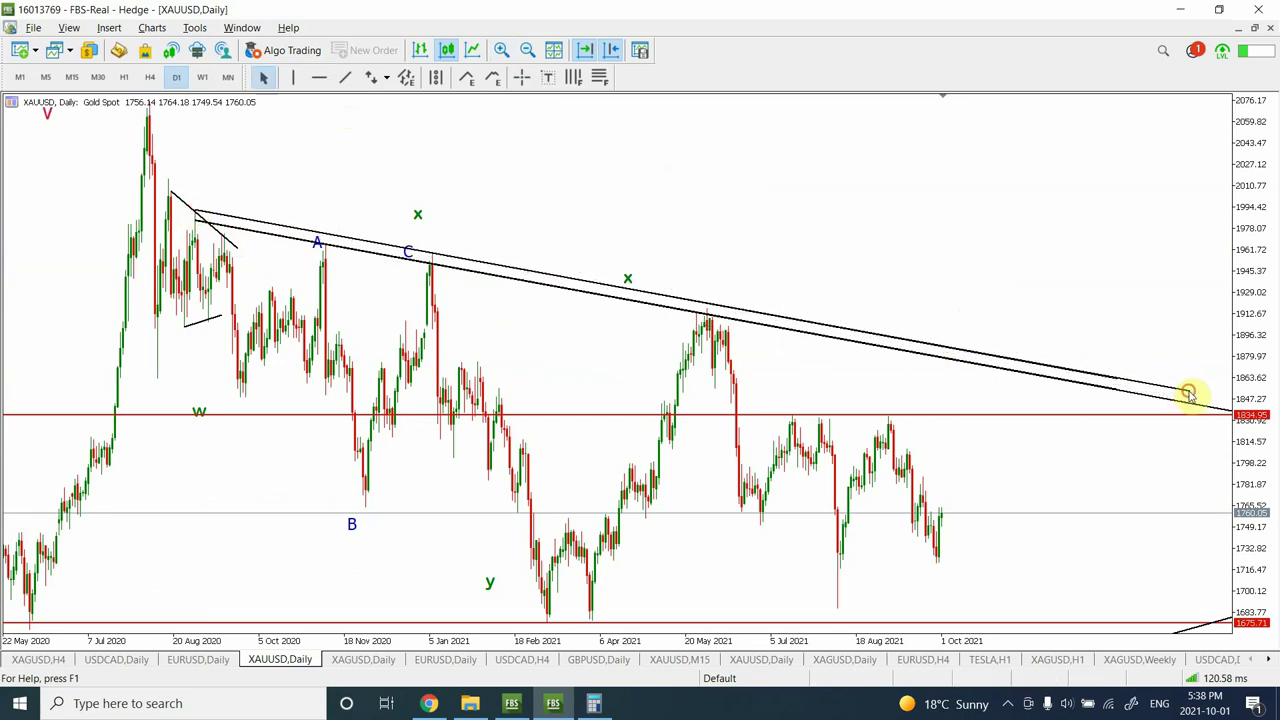
pyautogui.click(940, 555)
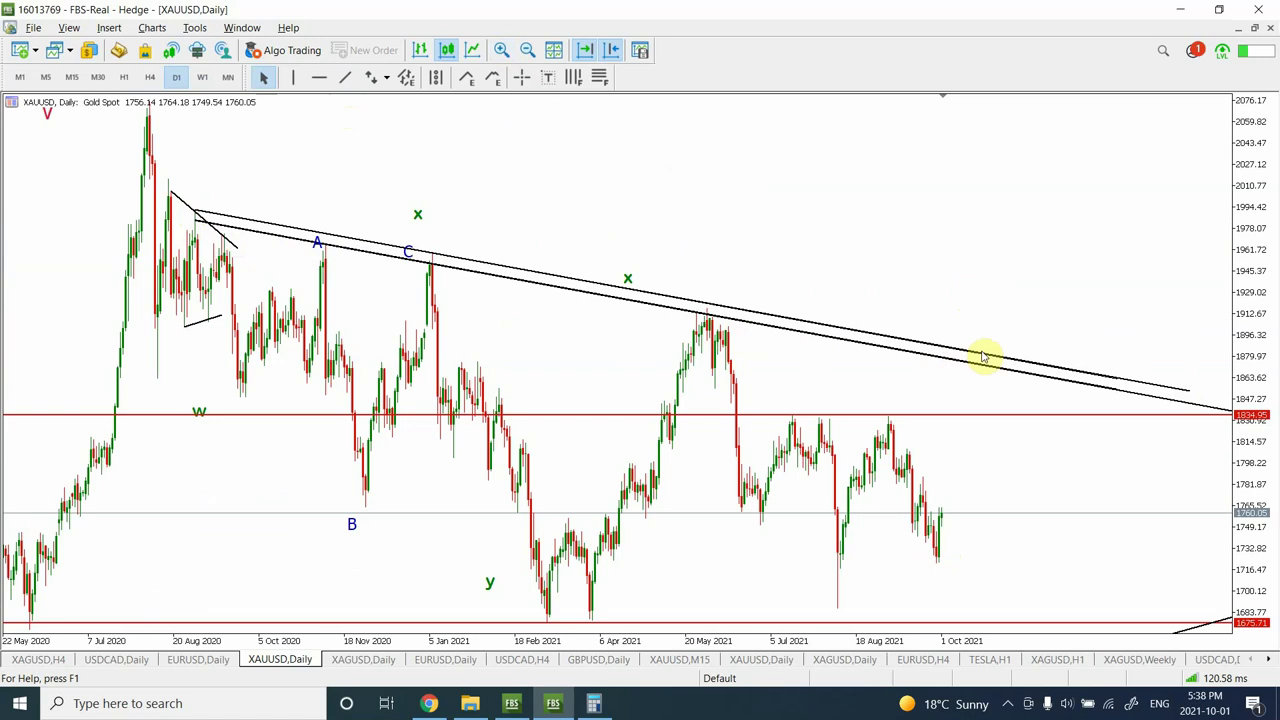
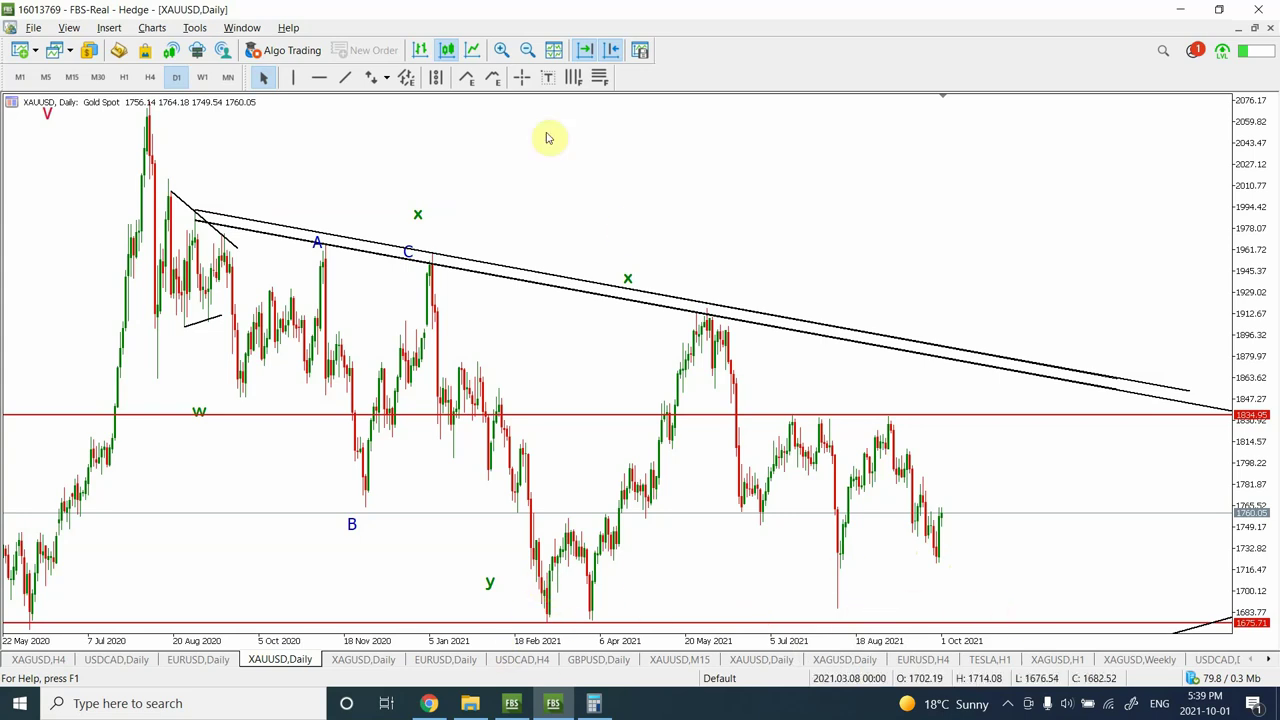
# Draw a steep rising trendline from about 1760 to 2067 beyond the latest candle, and a falling one under the recent lows from about 1750 to 1702
pyautogui.click(345, 77)
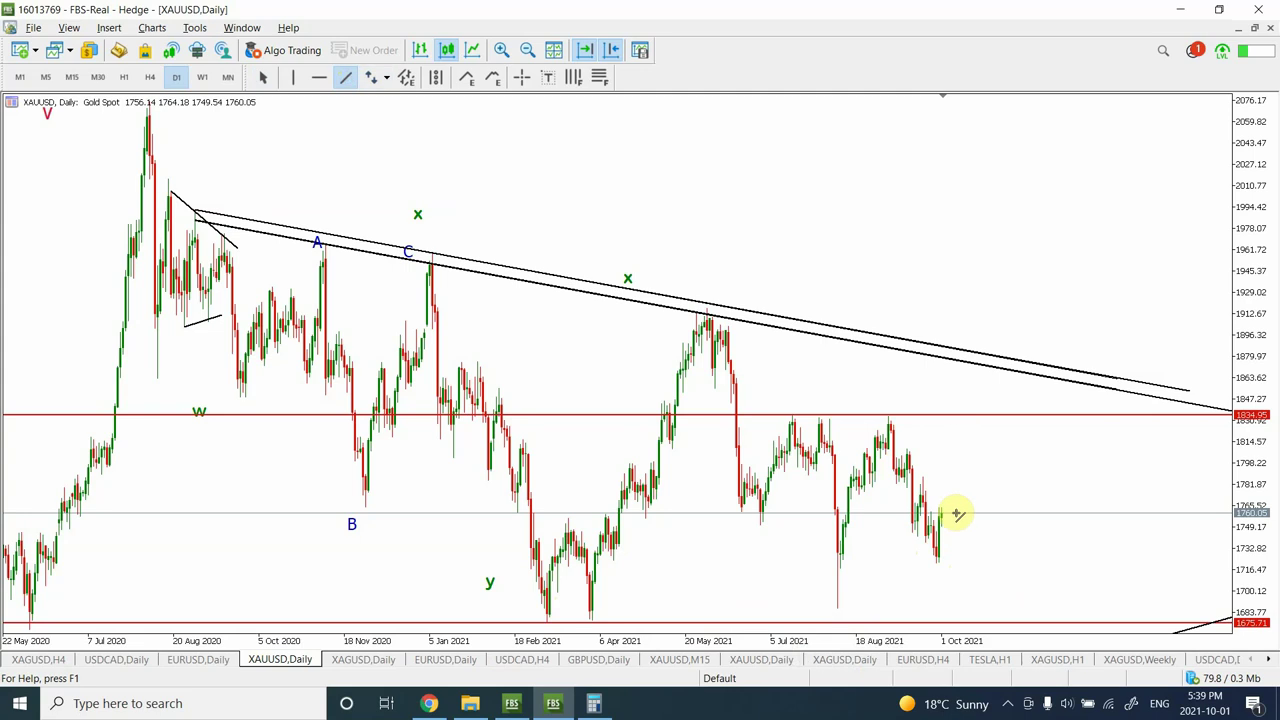
pyautogui.moveTo(957, 513); pyautogui.dragTo(1027, 116)
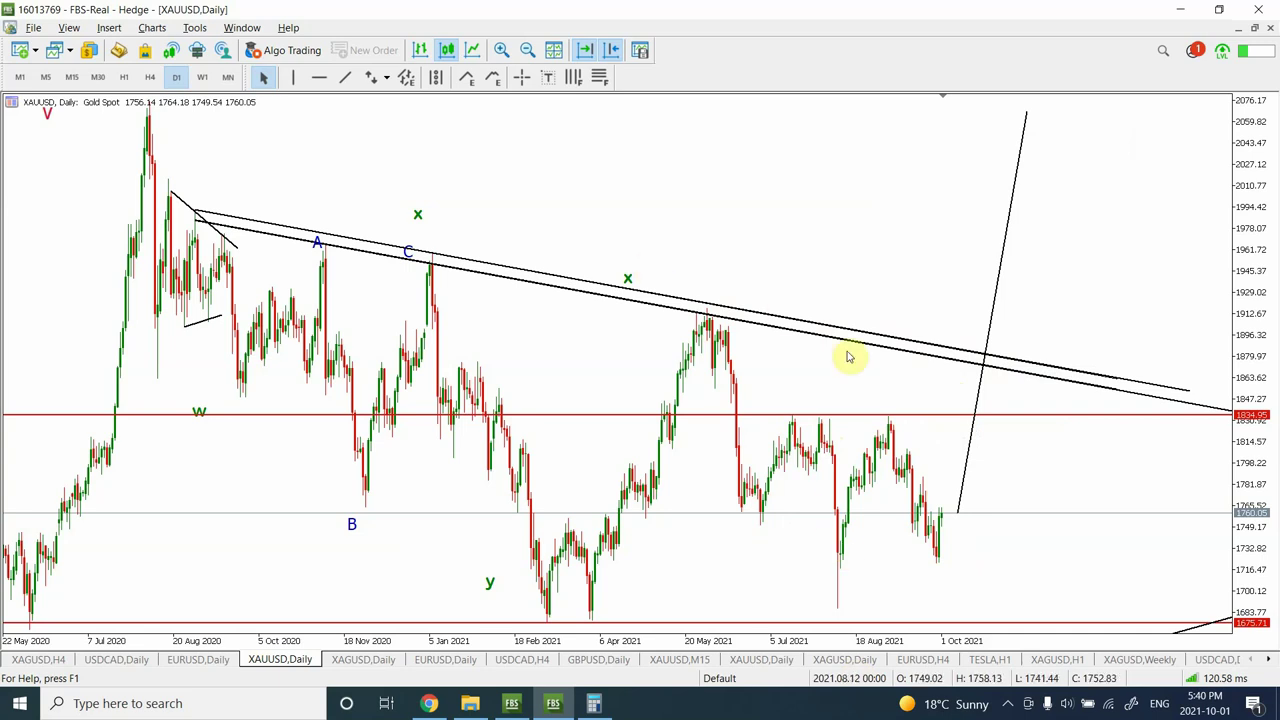
pyautogui.click(345, 77)
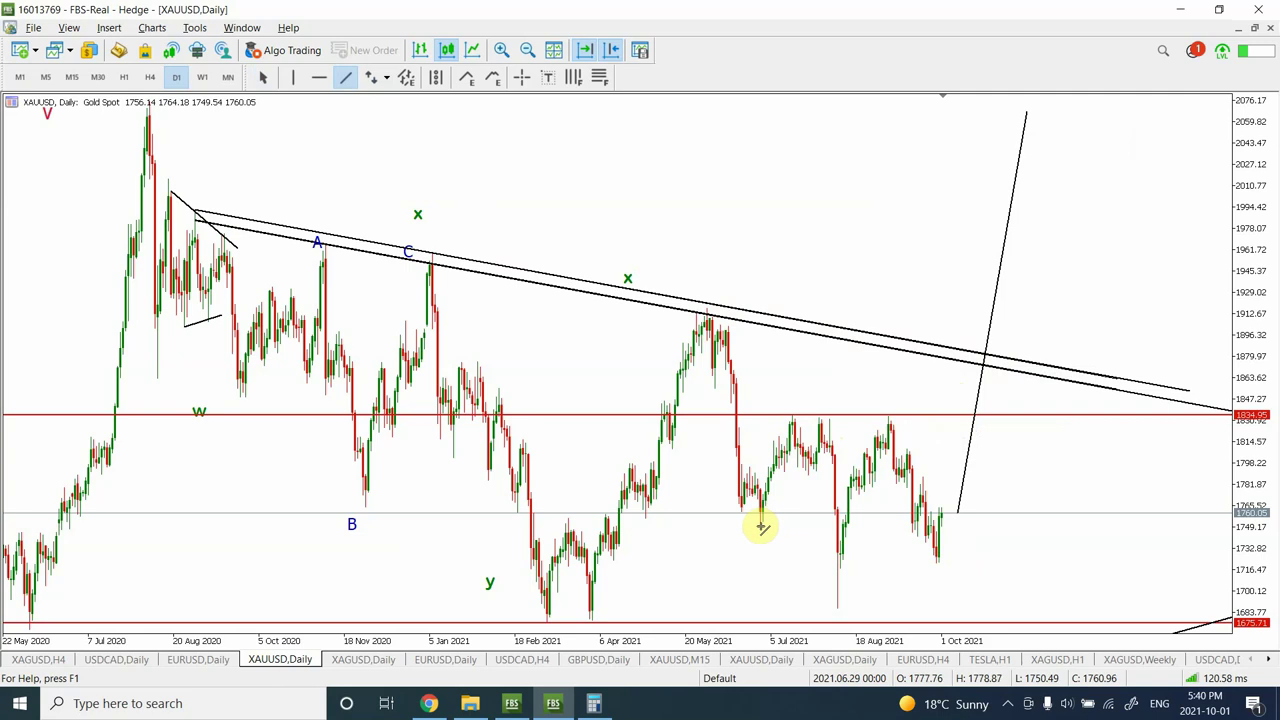
pyautogui.moveTo(762, 525)
pyautogui.mouseDown()
pyautogui.moveTo(1023, 603)
pyautogui.moveTo(1051, 590)
pyautogui.mouseUp()
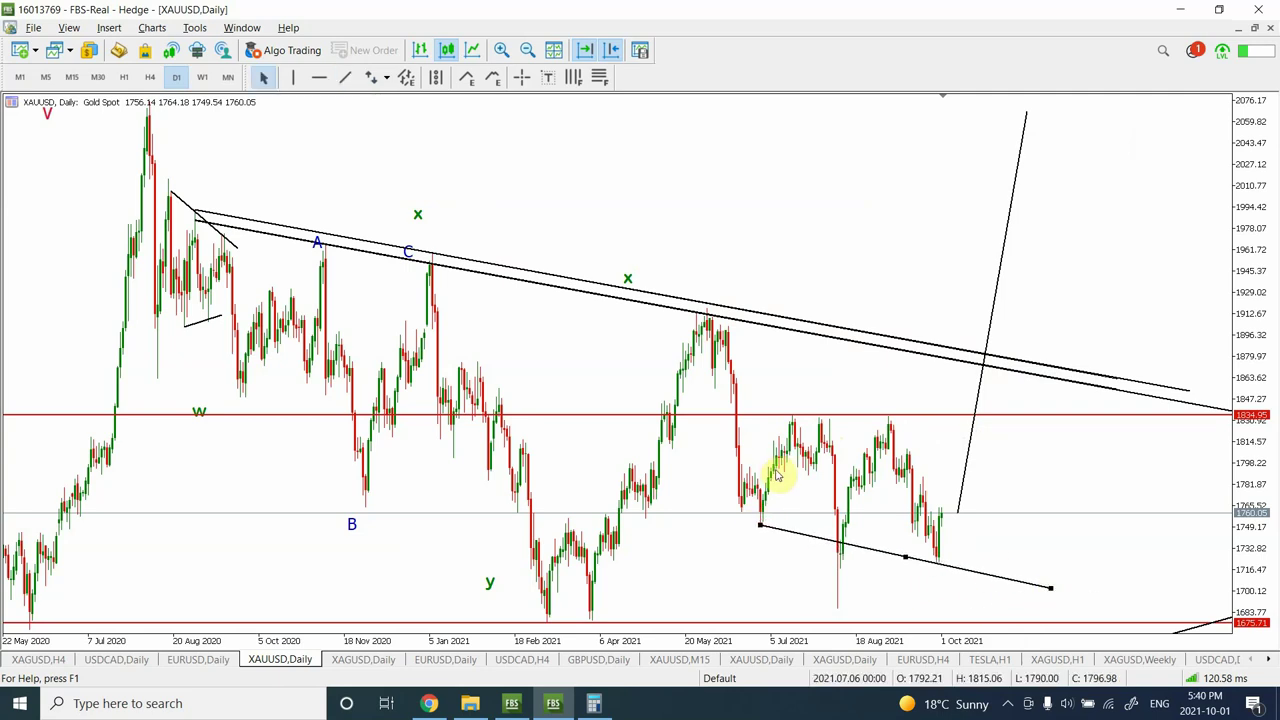
# Draw a falling trendline from the mid-July 2021 high at about 1829 to the August 2021 low at about 1687
pyautogui.click(347, 78)
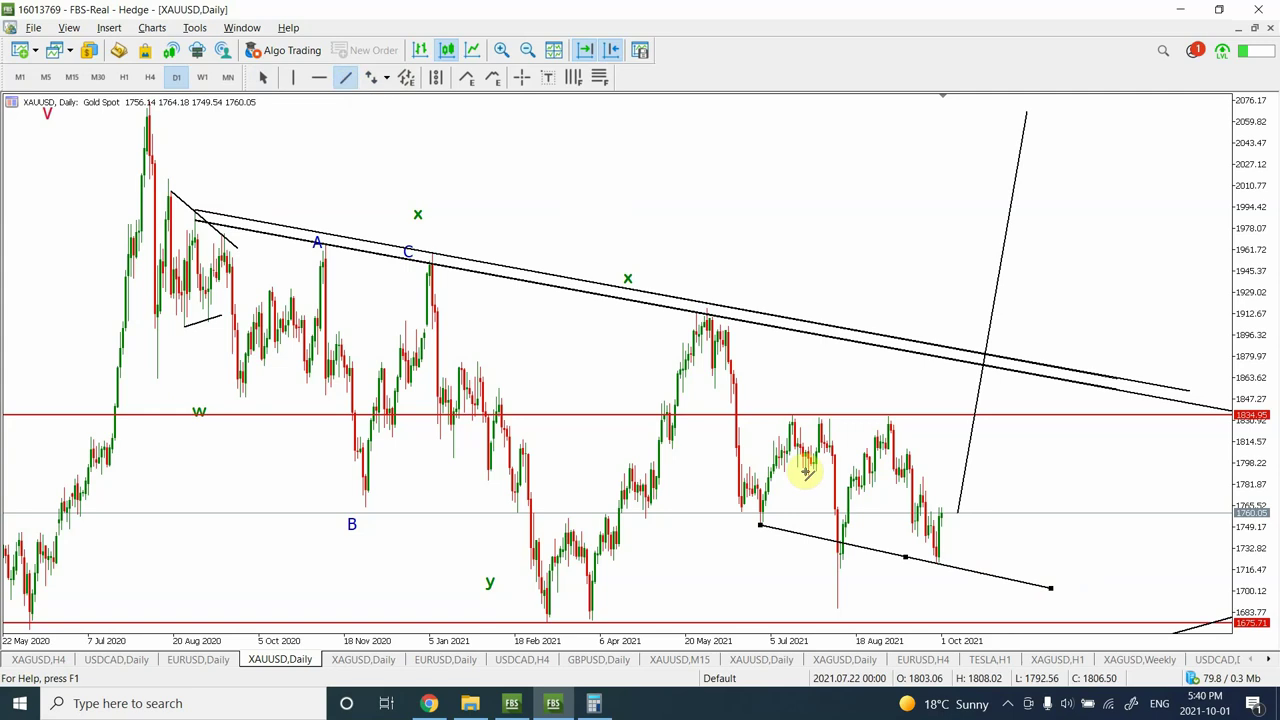
pyautogui.moveTo(762, 525); pyautogui.dragTo(790, 427)
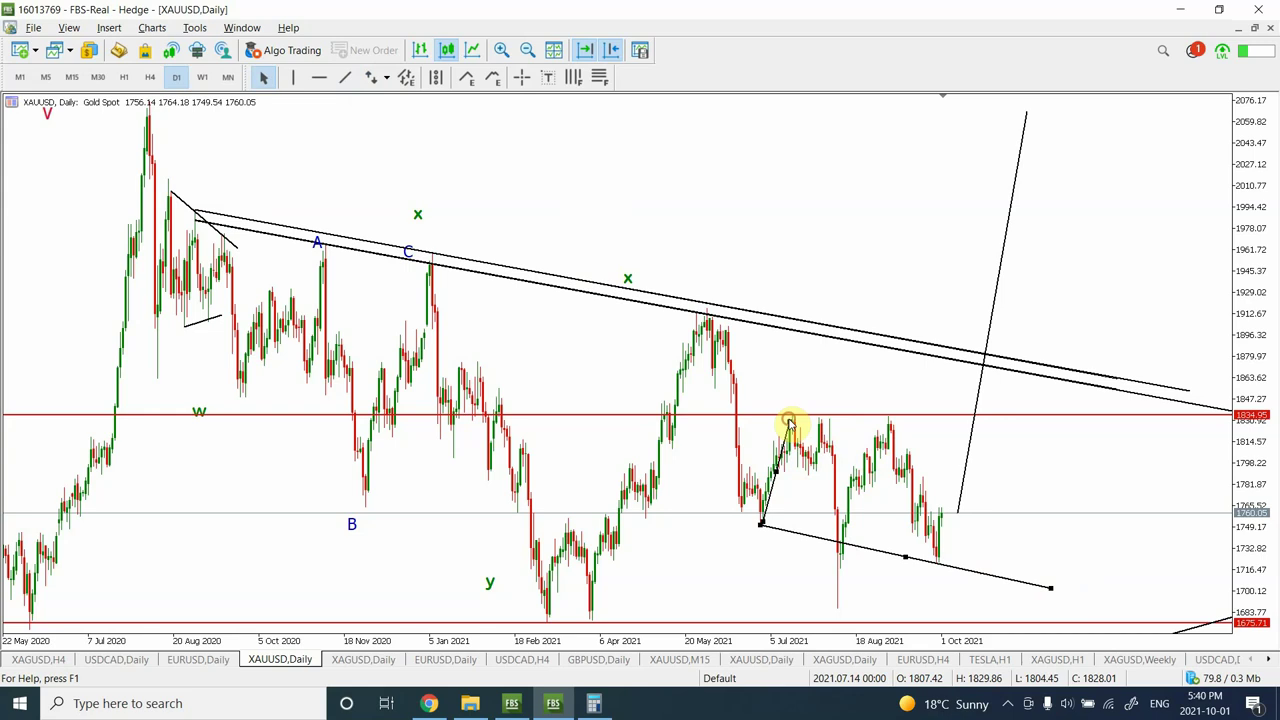
pyautogui.moveTo(764, 523); pyautogui.dragTo(845, 607)
pyautogui.click(857, 545)
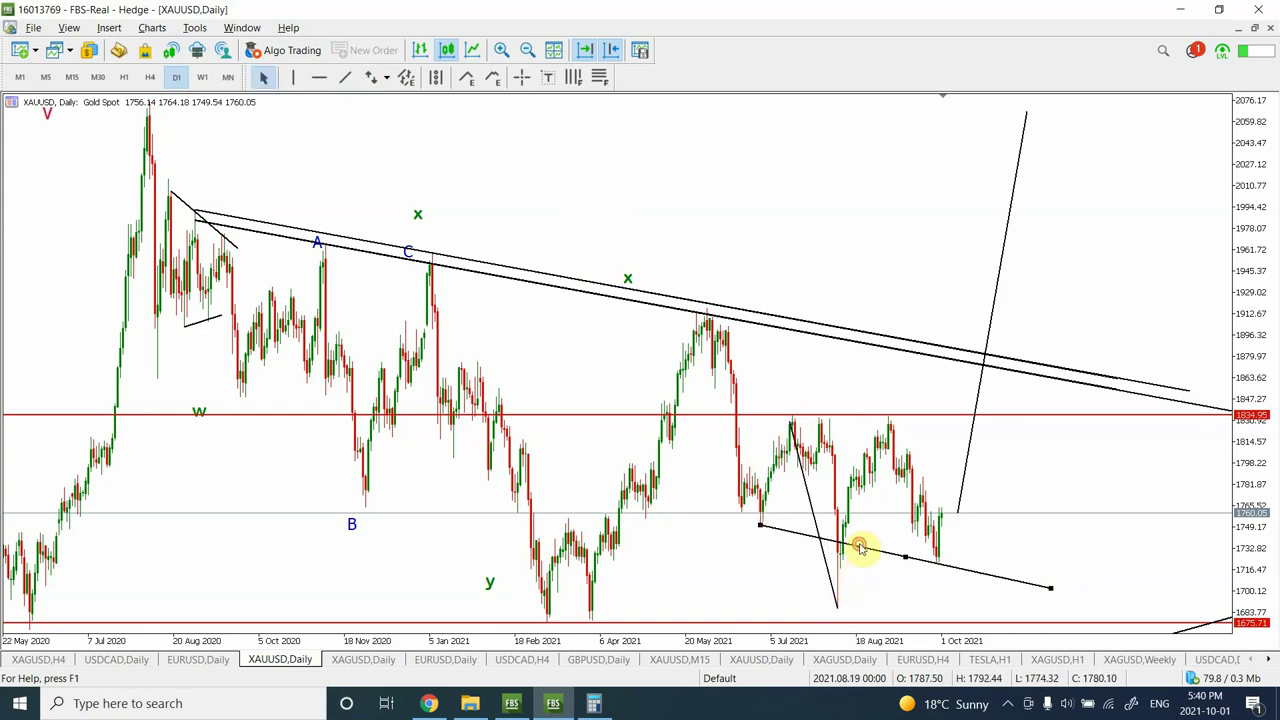
# Draw a rising trendline from the August 2021 low at about 1687 to the early September high at about 1834
pyautogui.click(345, 77)
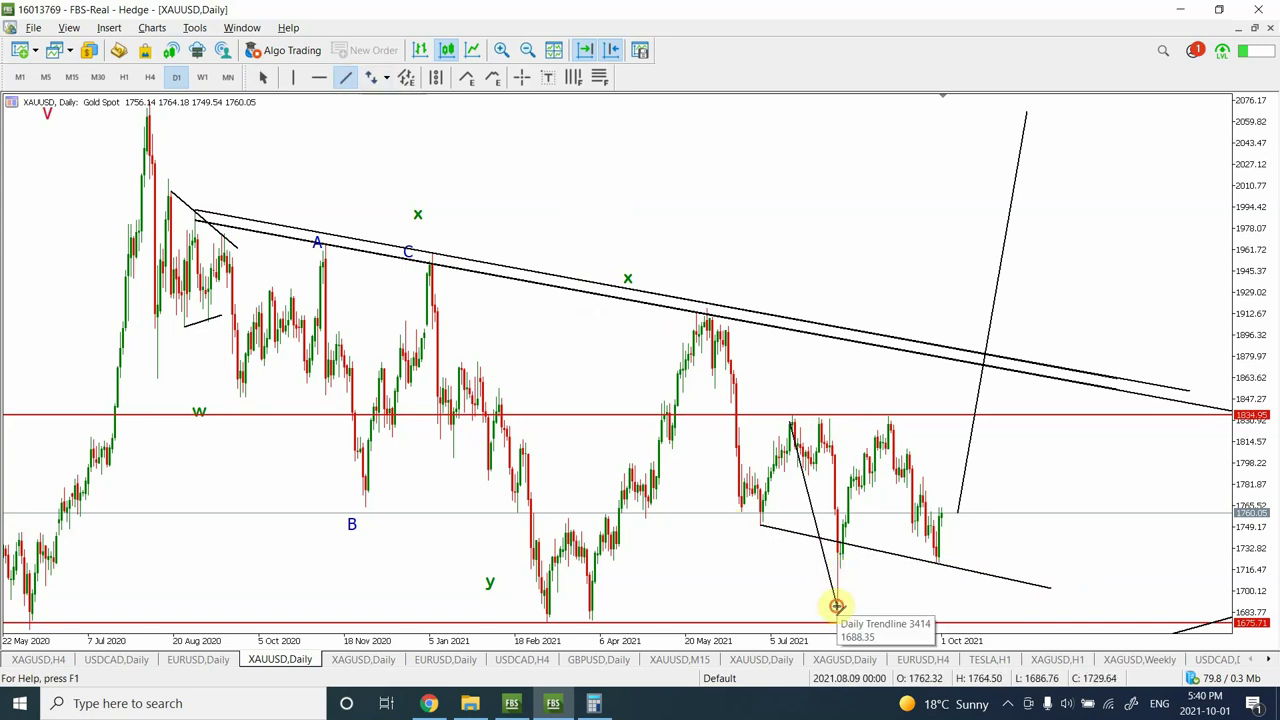
pyautogui.moveTo(838, 604); pyautogui.dragTo(888, 416)
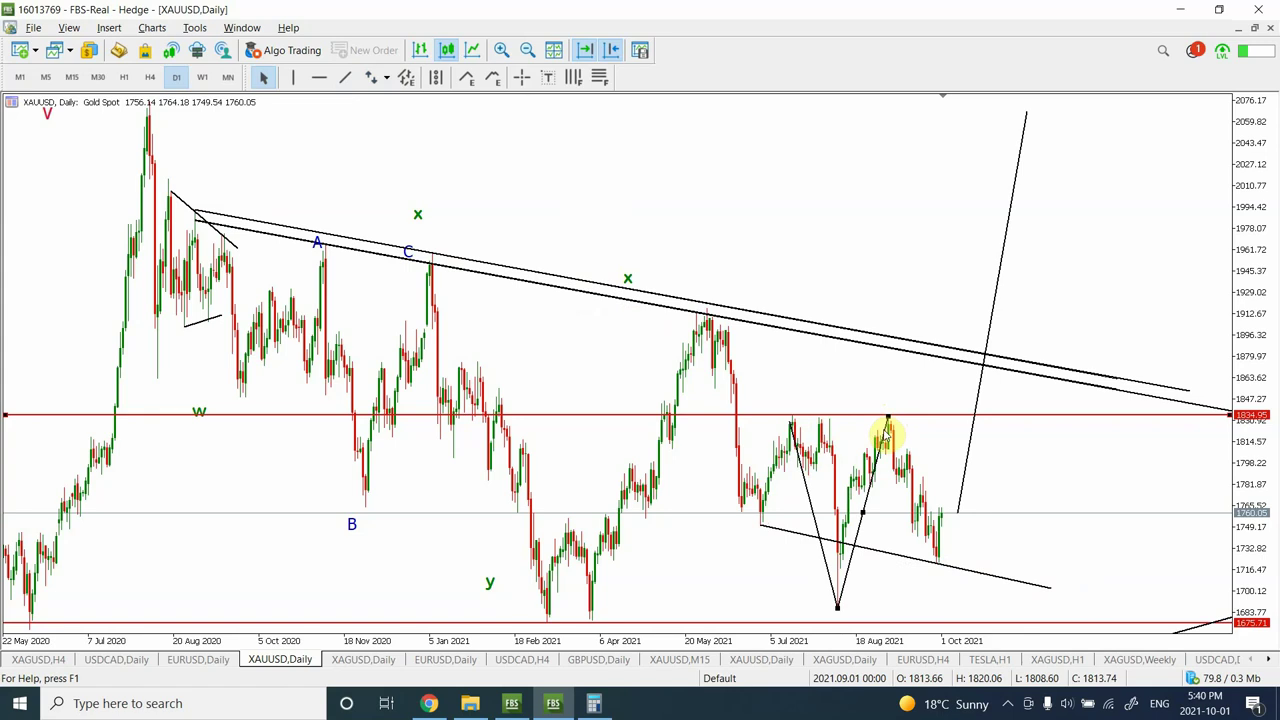
pyautogui.click(908, 415)
pyautogui.click(909, 415)
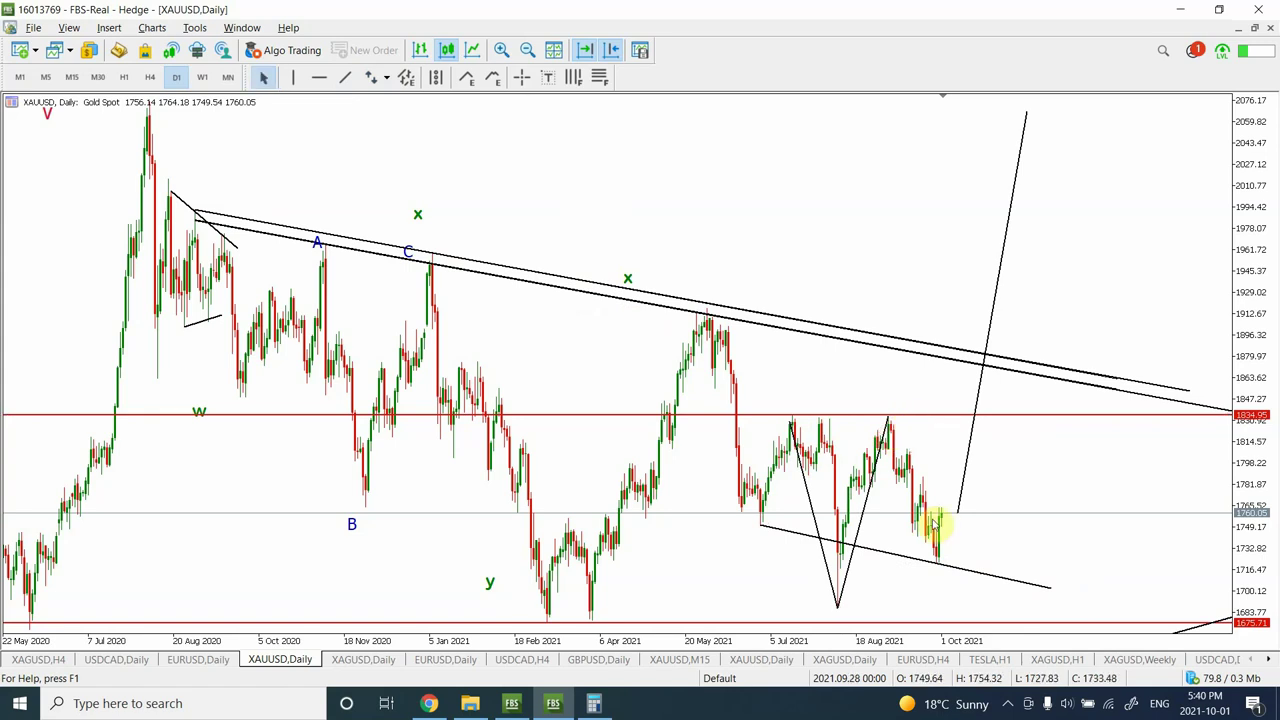